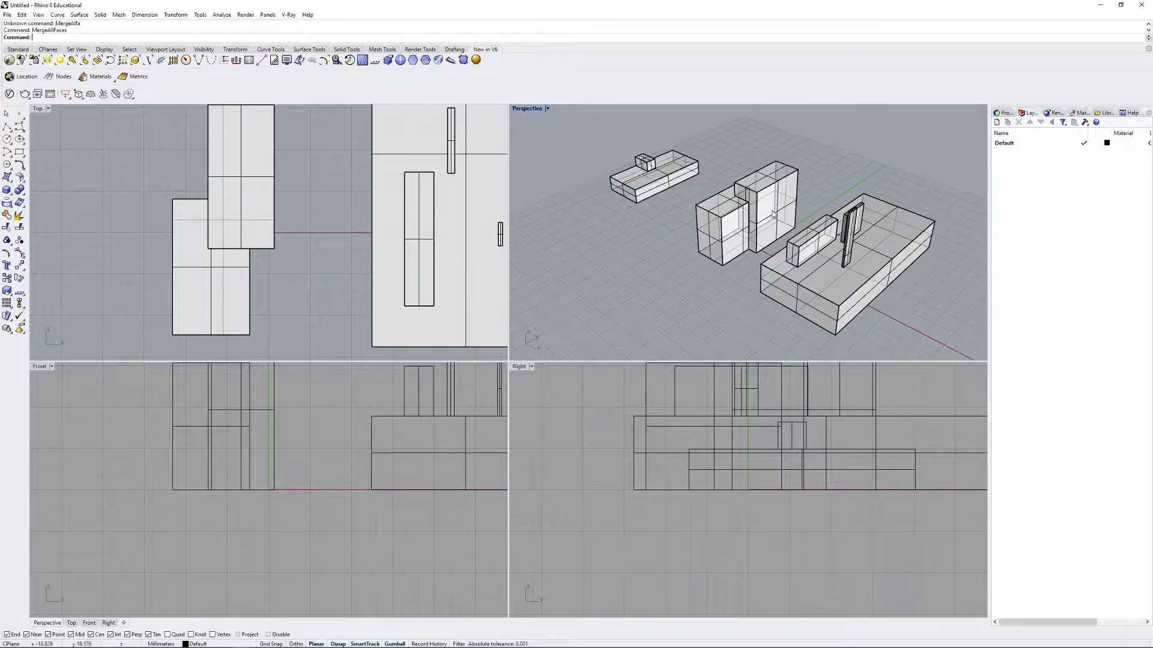
Step: Maximize the Perspective viewport and orbit the three massing blocks to a three-quarter angle
double_click(527, 108)
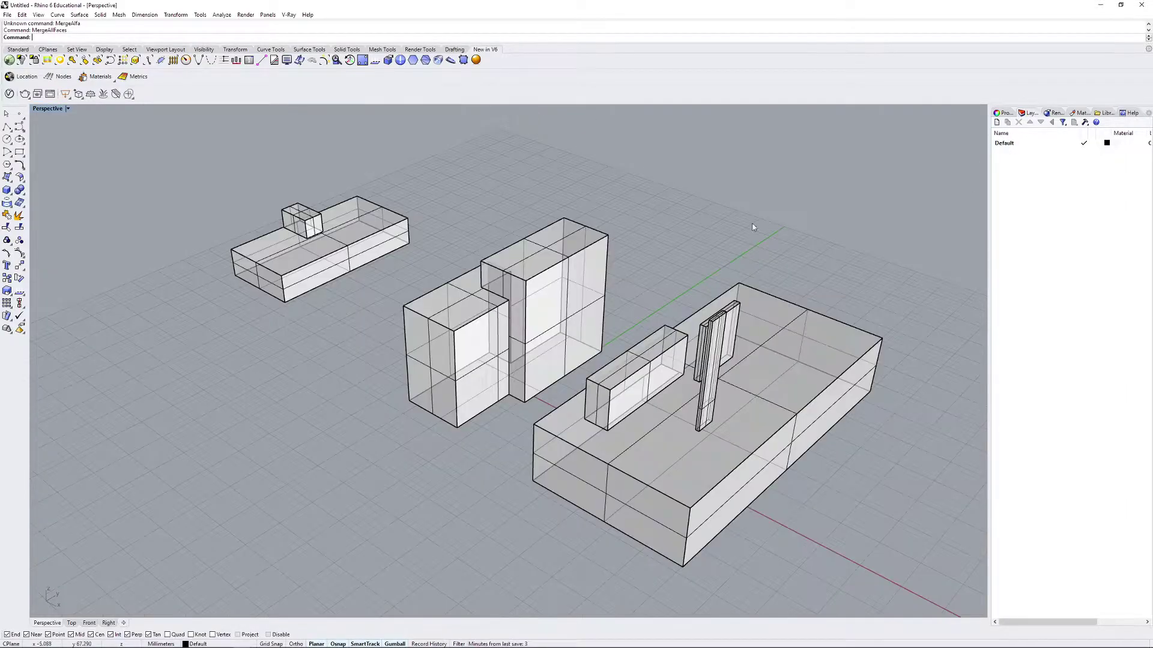
right_click_drag(709, 204, 742, 252)
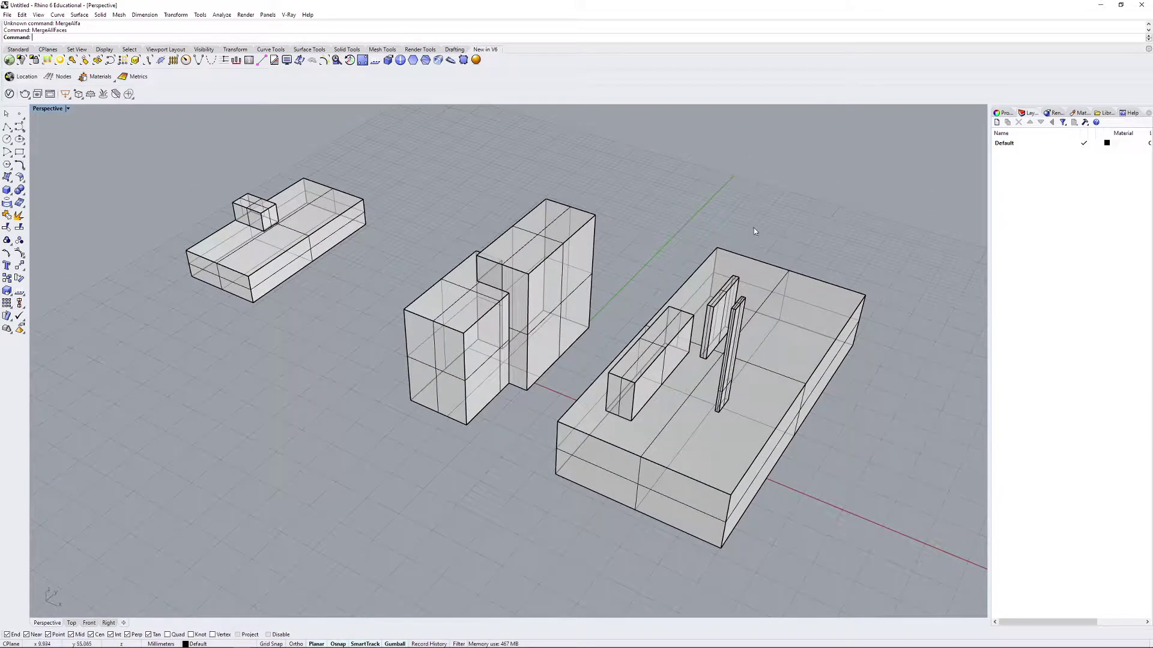
Step: Open the Named Views panel from the Perspective view menu and dock it beside the layer panel
left_click(68, 109)
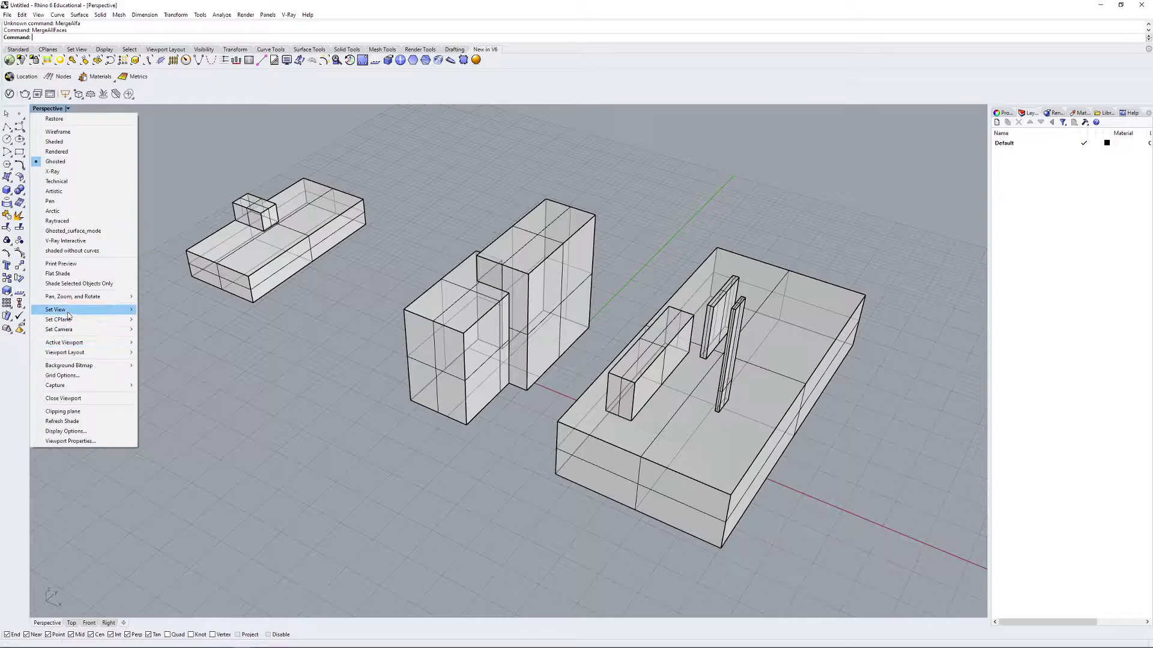
mouse_move(68, 312)
left_click(174, 411)
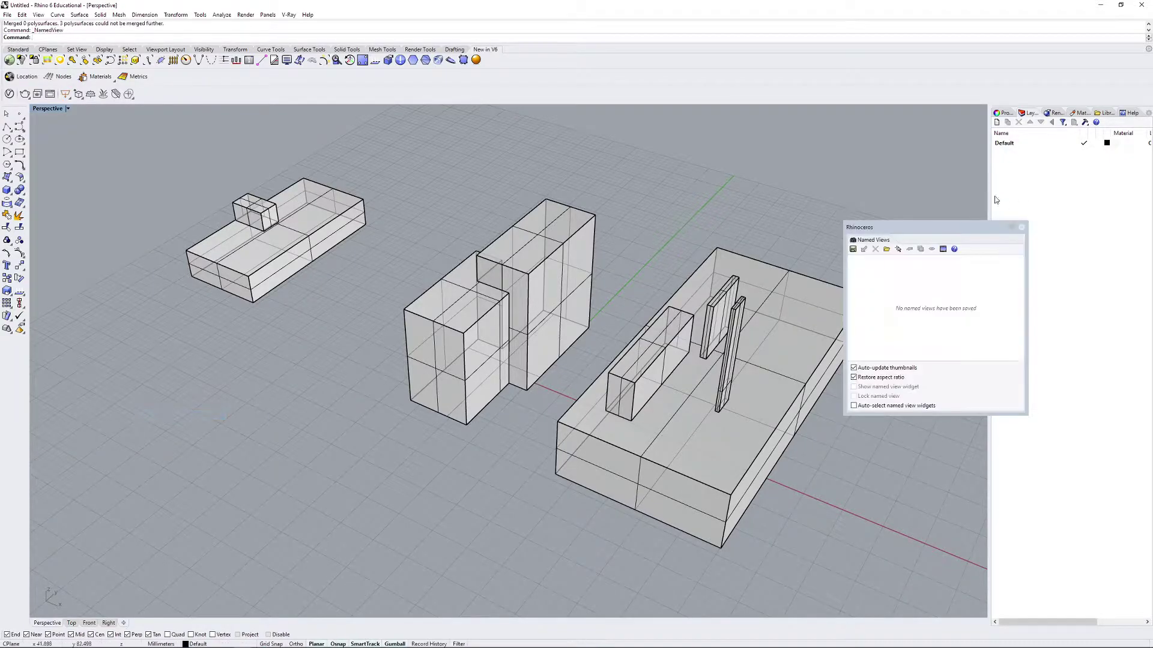
left_click_drag(912, 227, 1071, 496)
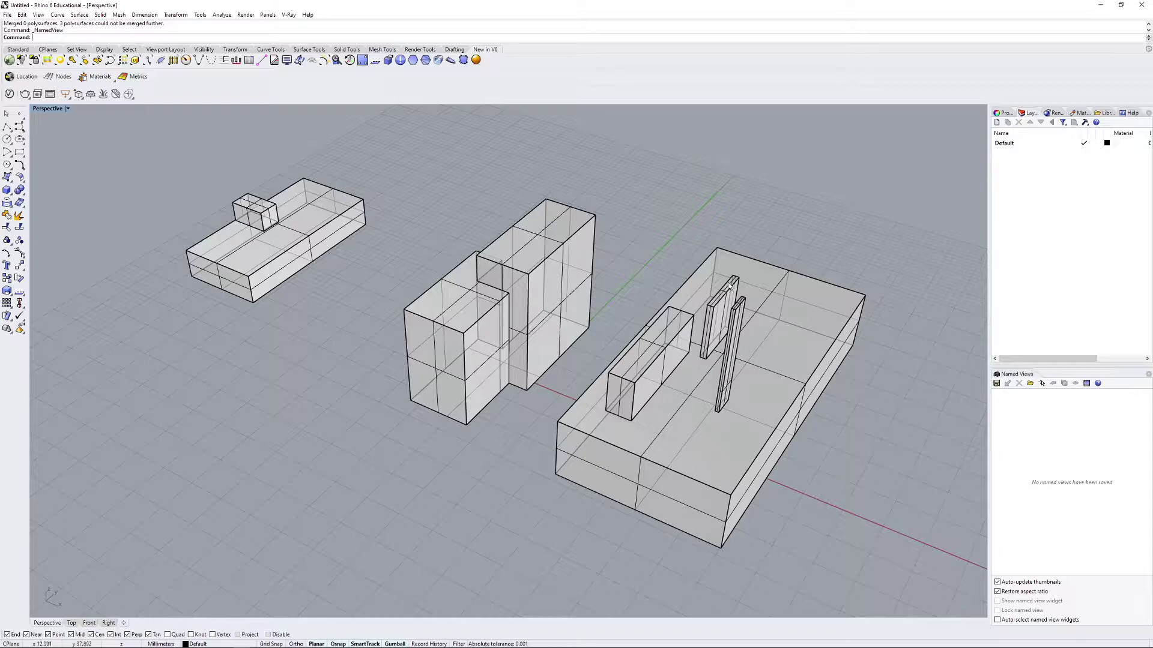
Step: Orbit the blocks, save the camera as named view View1, then restore View1 after orbiting away
right_click_drag(738, 317, 684, 317)
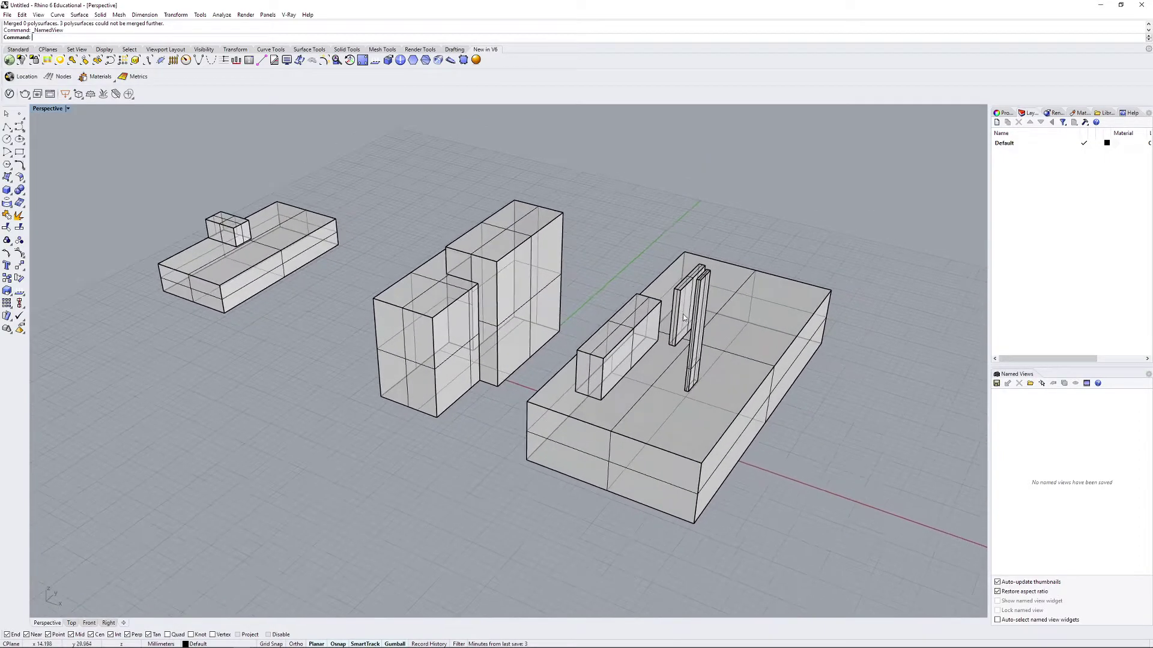
left_click(996, 383)
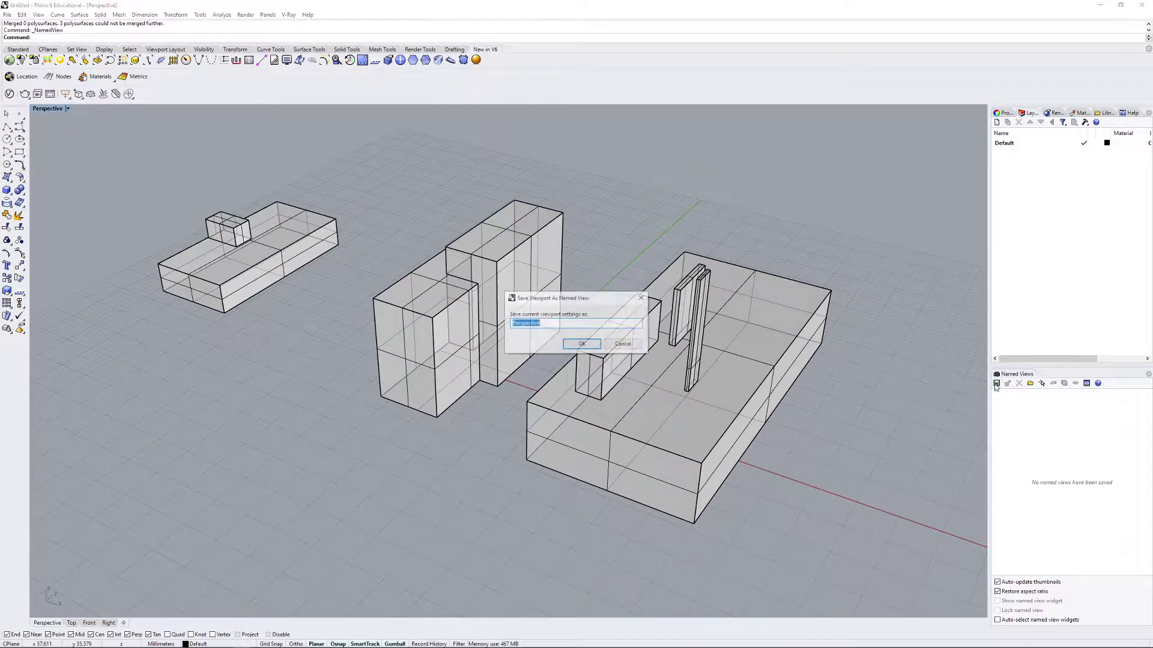
type("View1")
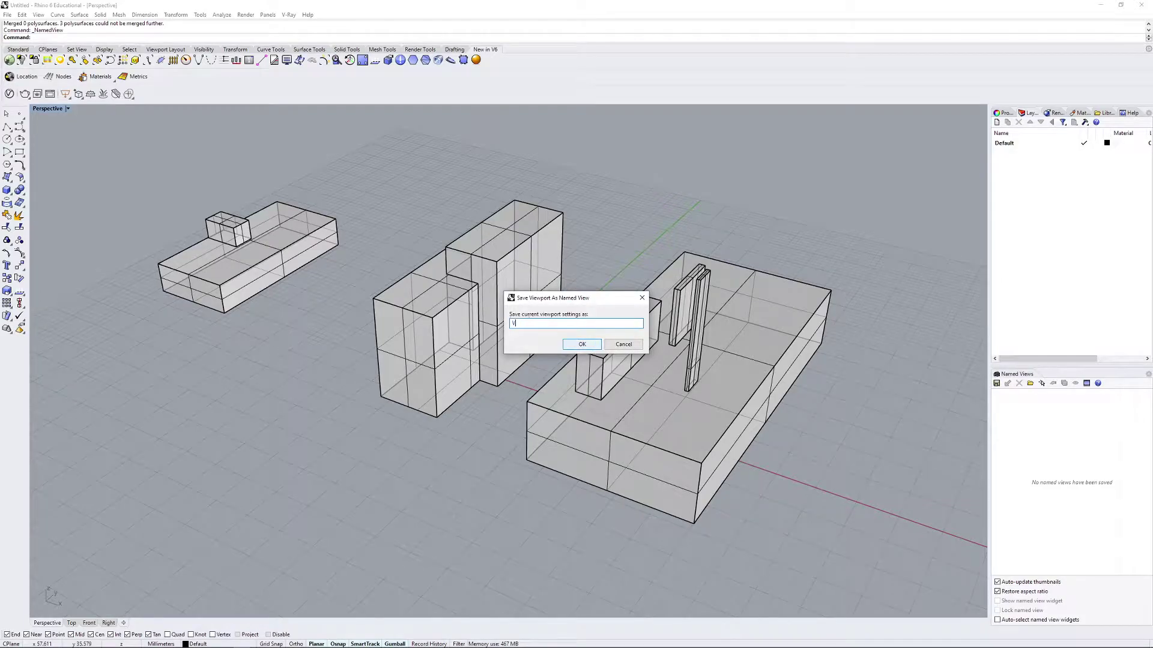
left_click(589, 345)
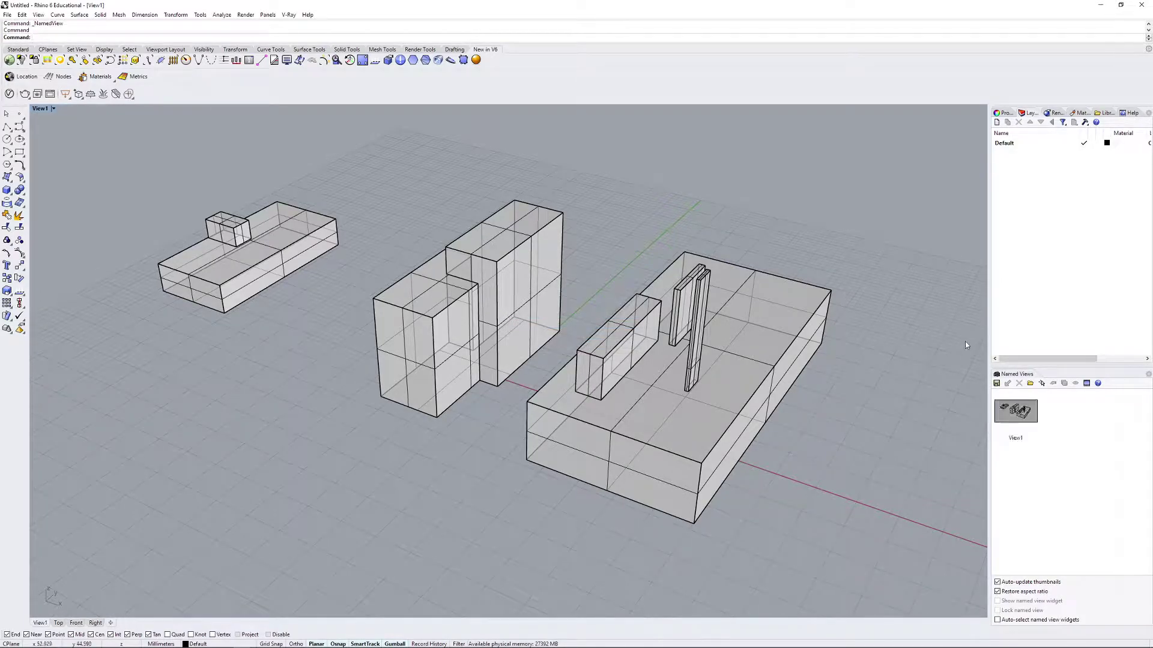
right_click_drag(915, 328, 823, 349)
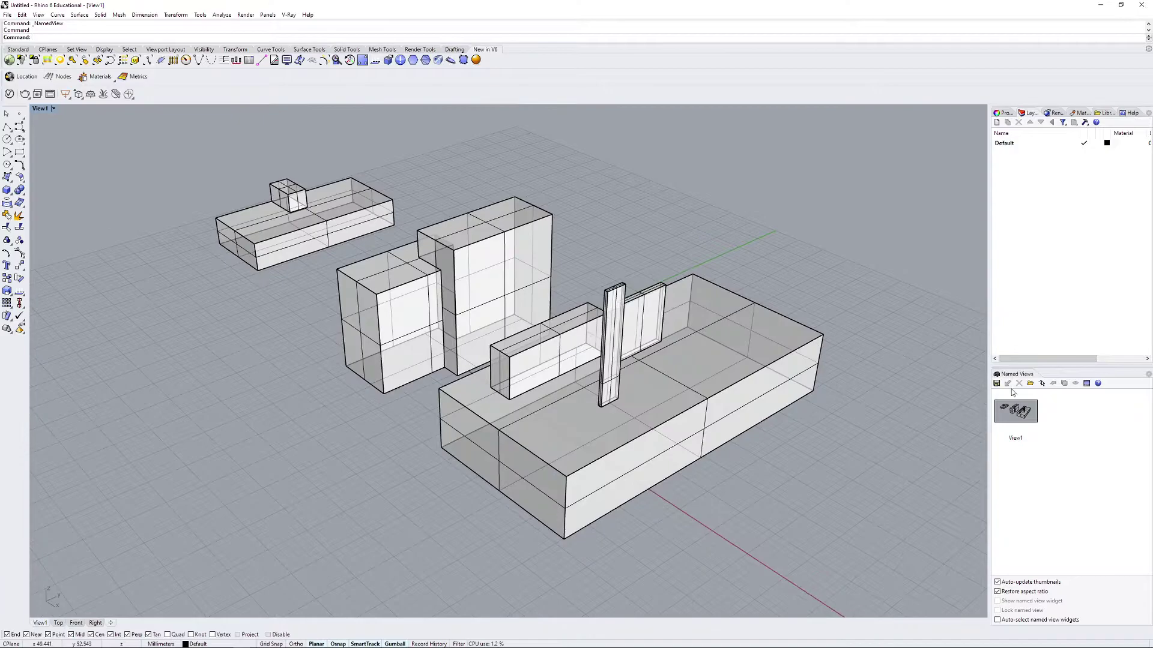
double_click(1024, 418)
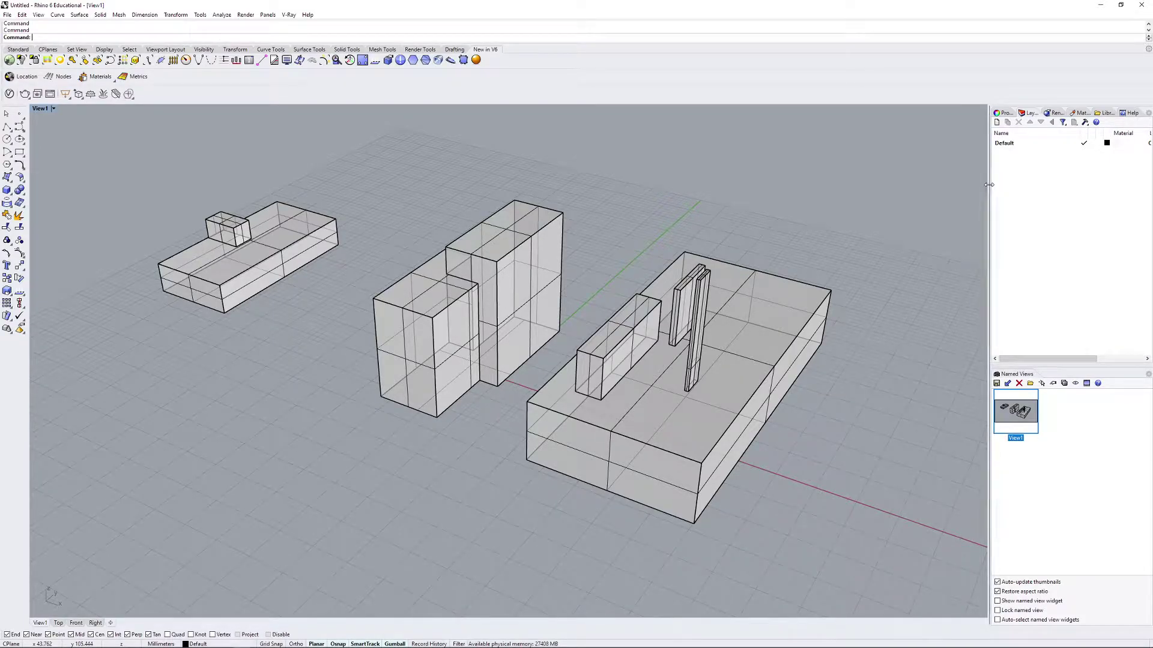
Step: Widen the side panels, restore the View1 camera, then narrow the panels so the viewport fills the area
left_click_drag(989, 184, 926, 317)
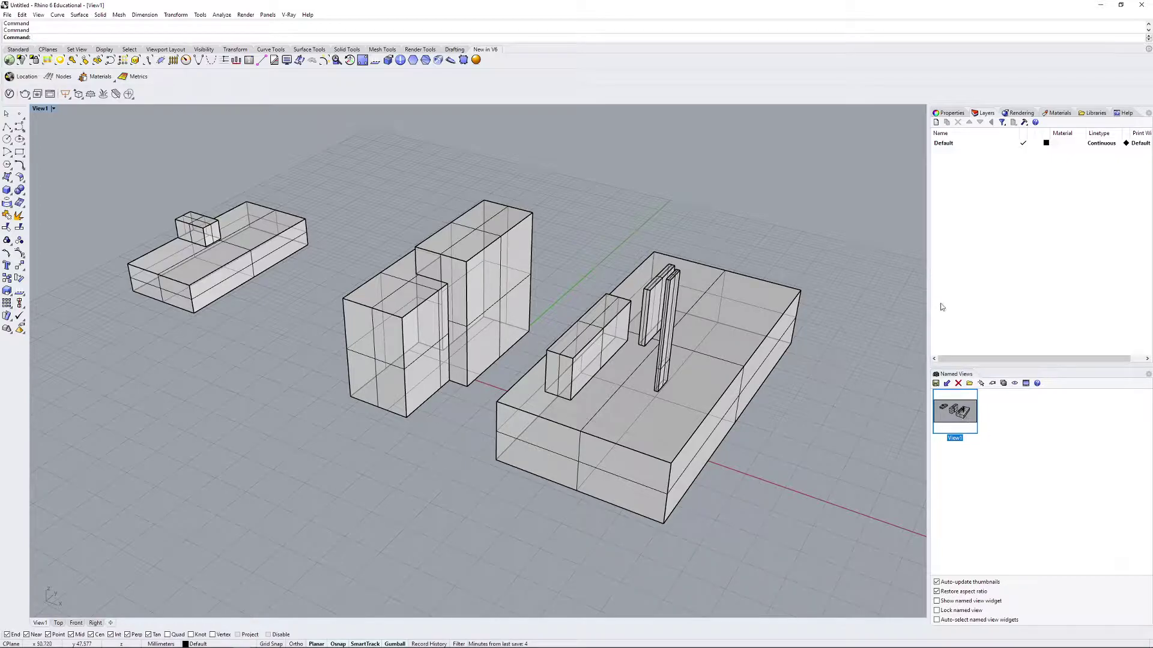
left_click_drag(929, 301, 542, 330)
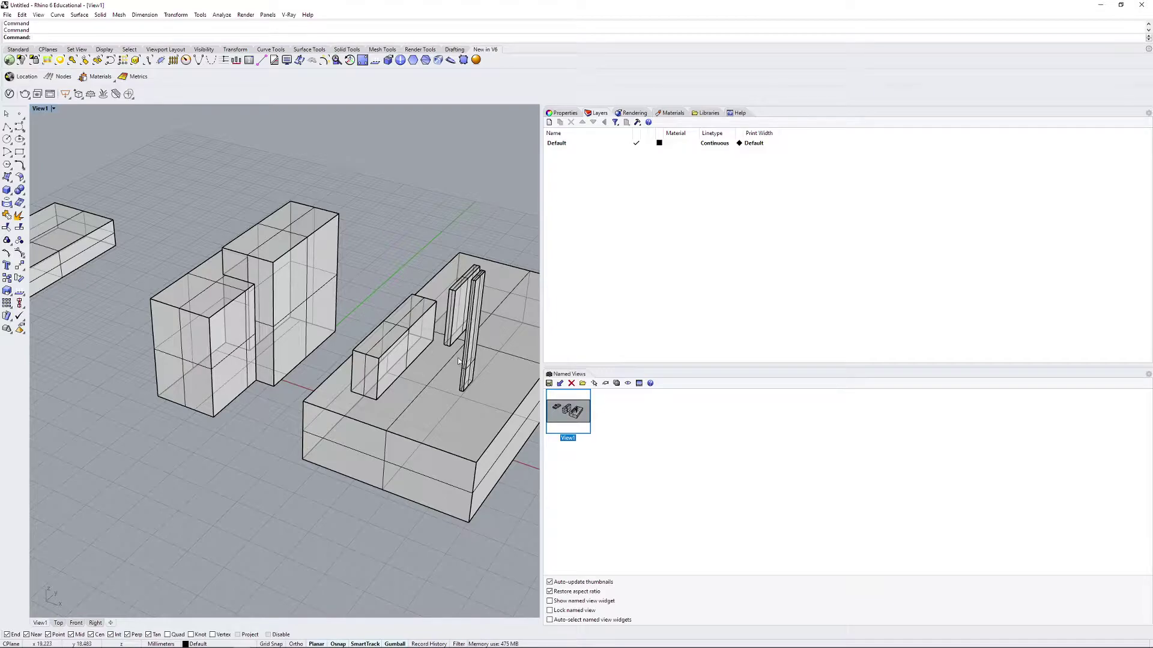
double_click(577, 417)
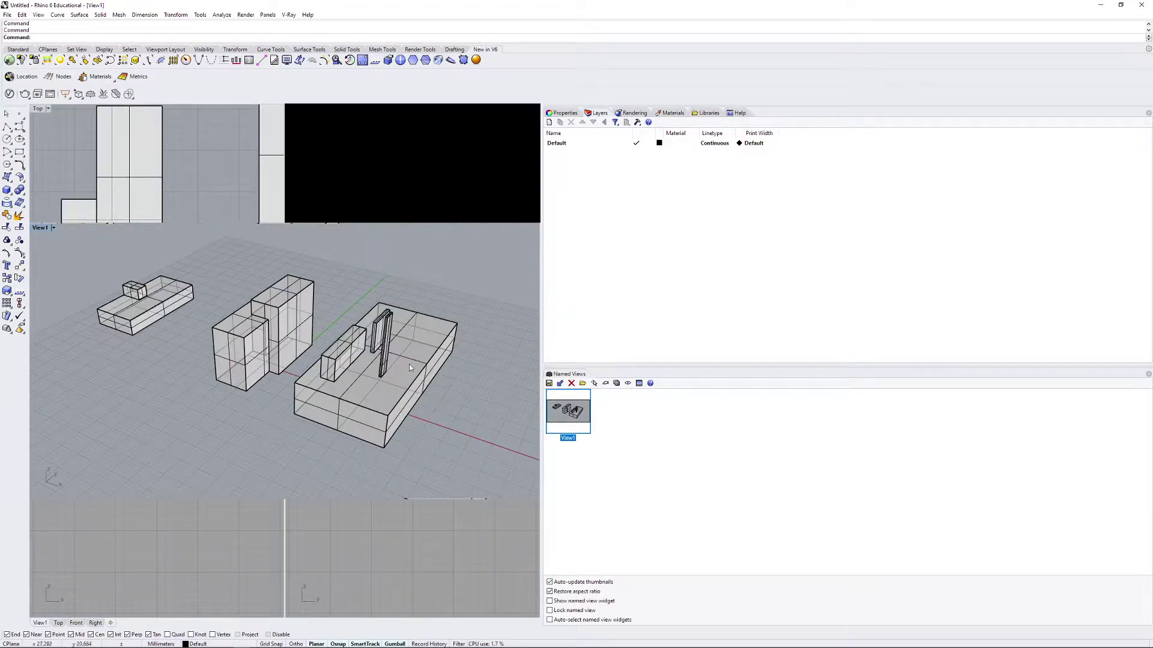
left_click_drag(606, 301, 1027, 317)
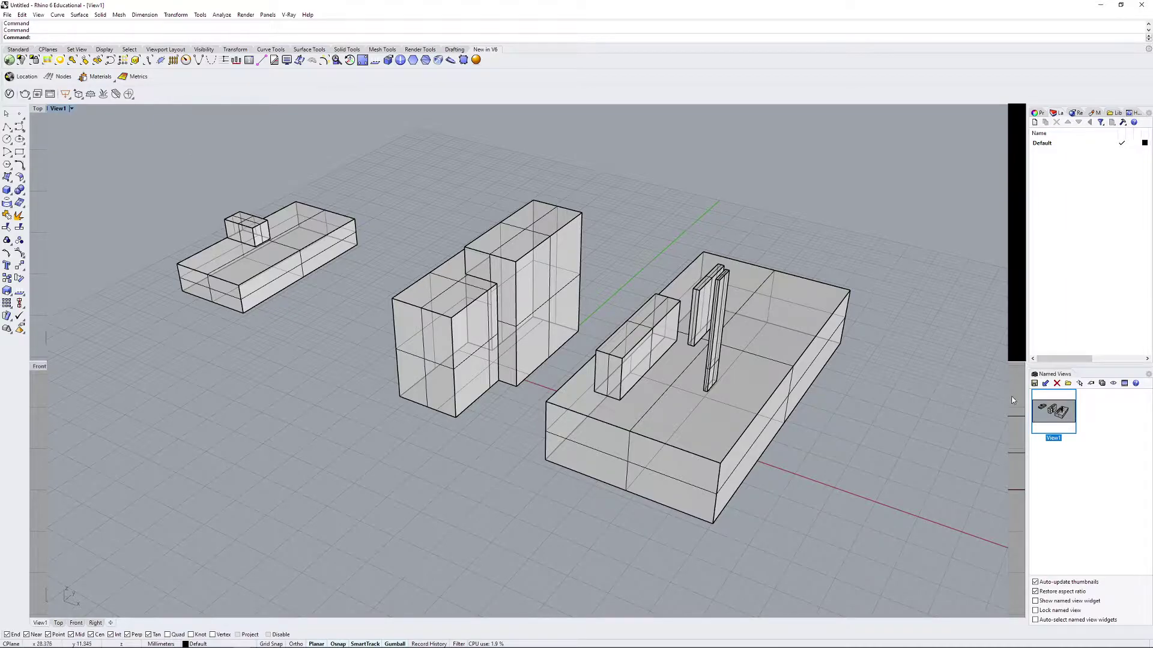
Step: Launch the V-Ray Asset Editor, then start Cisco AnyConnect from search and submit the VPN login
left_click(9, 94)
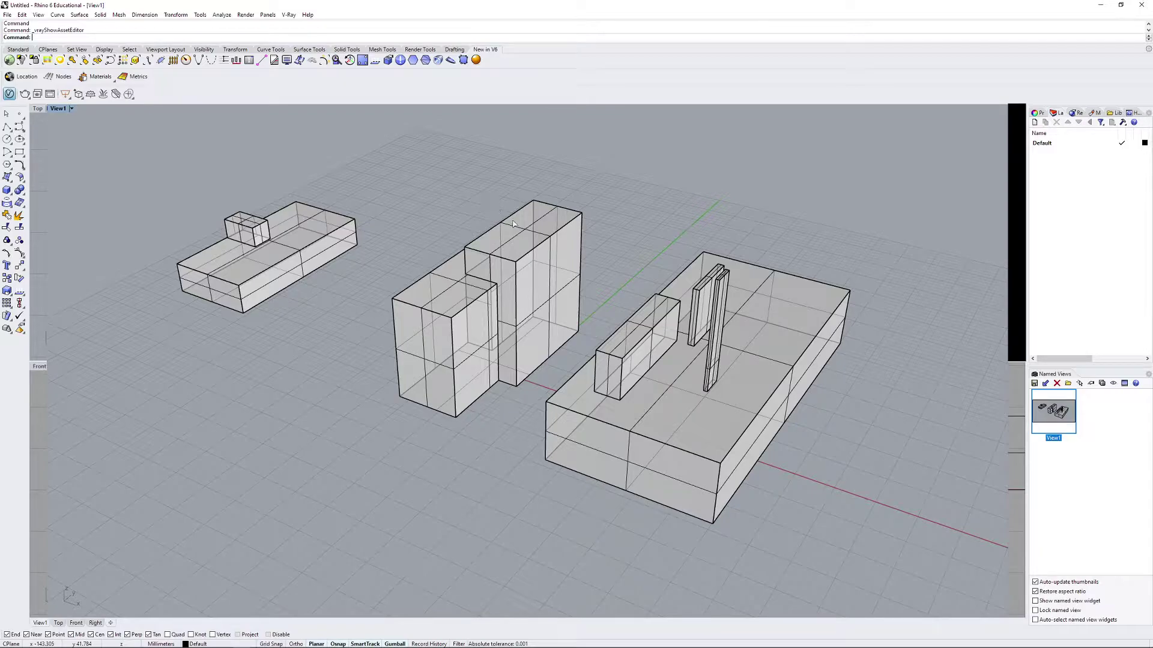
left_click(9, 641)
type("code")
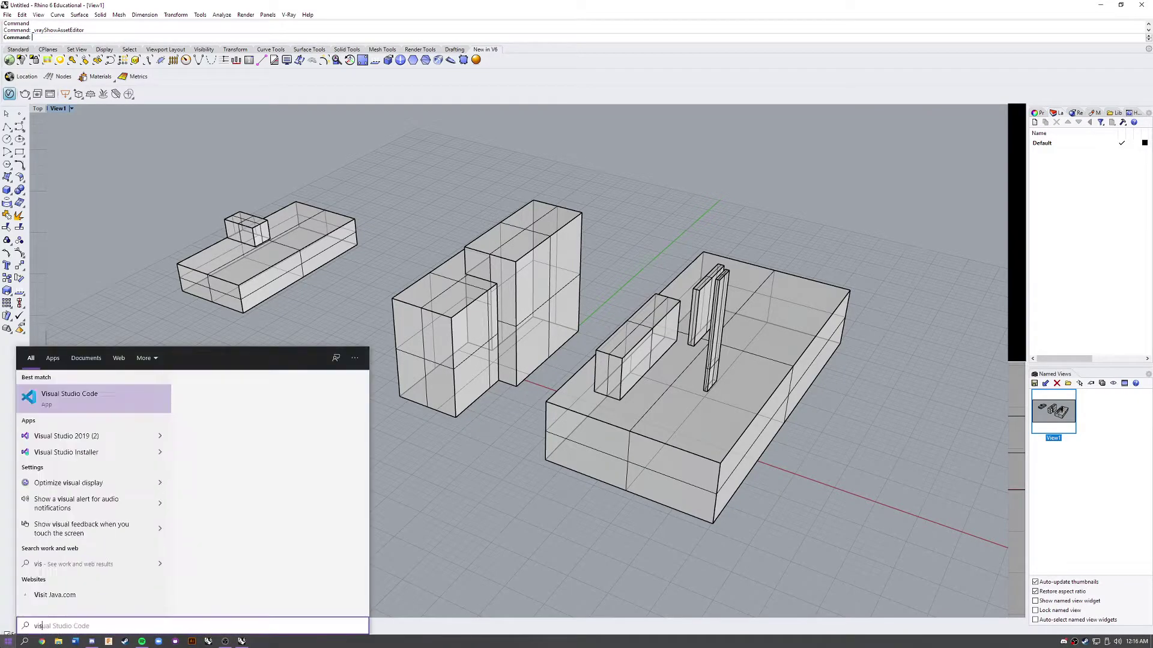
key("BackSpace")
key("BackSpace")
key("BackSpace")
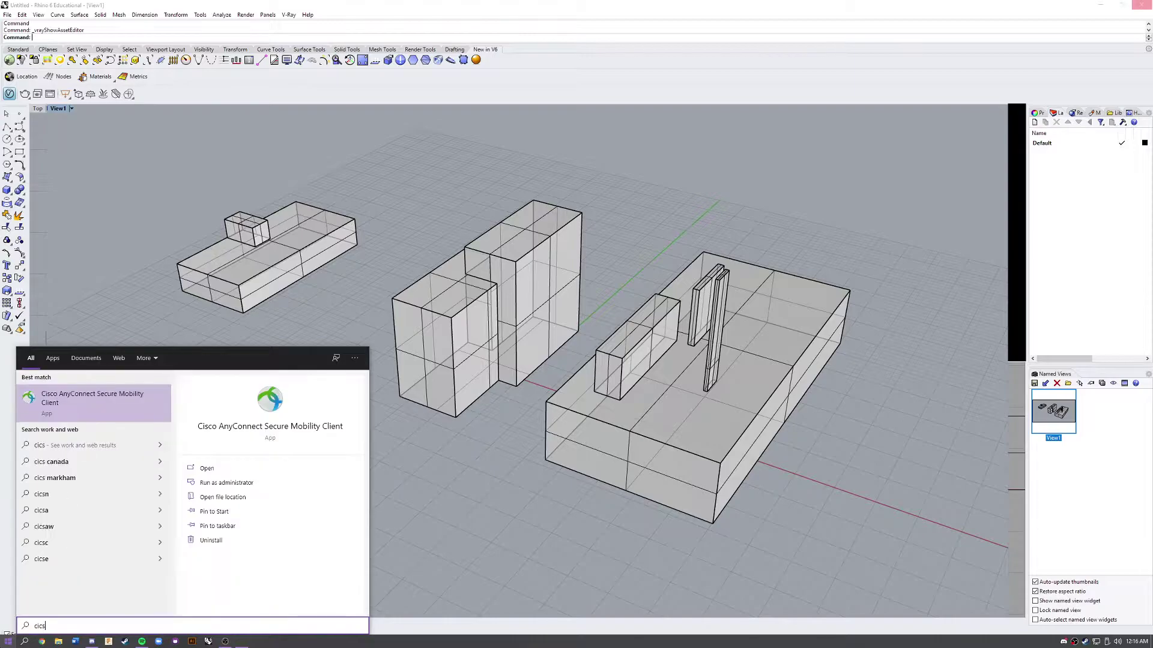
key("Return")
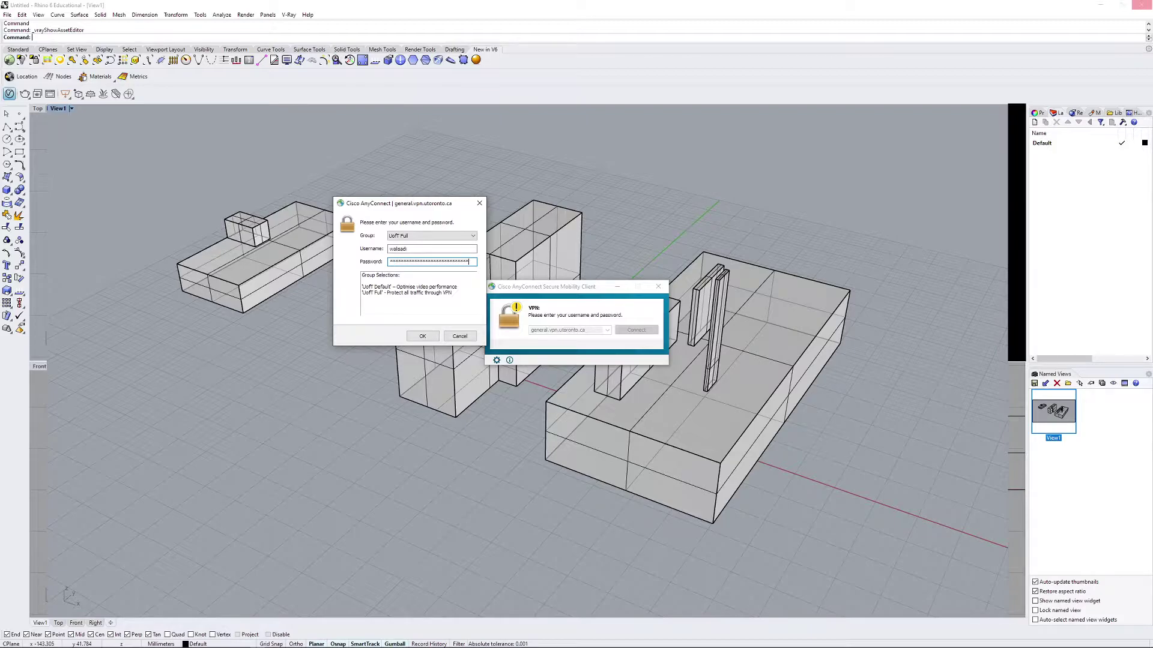
key("Return")
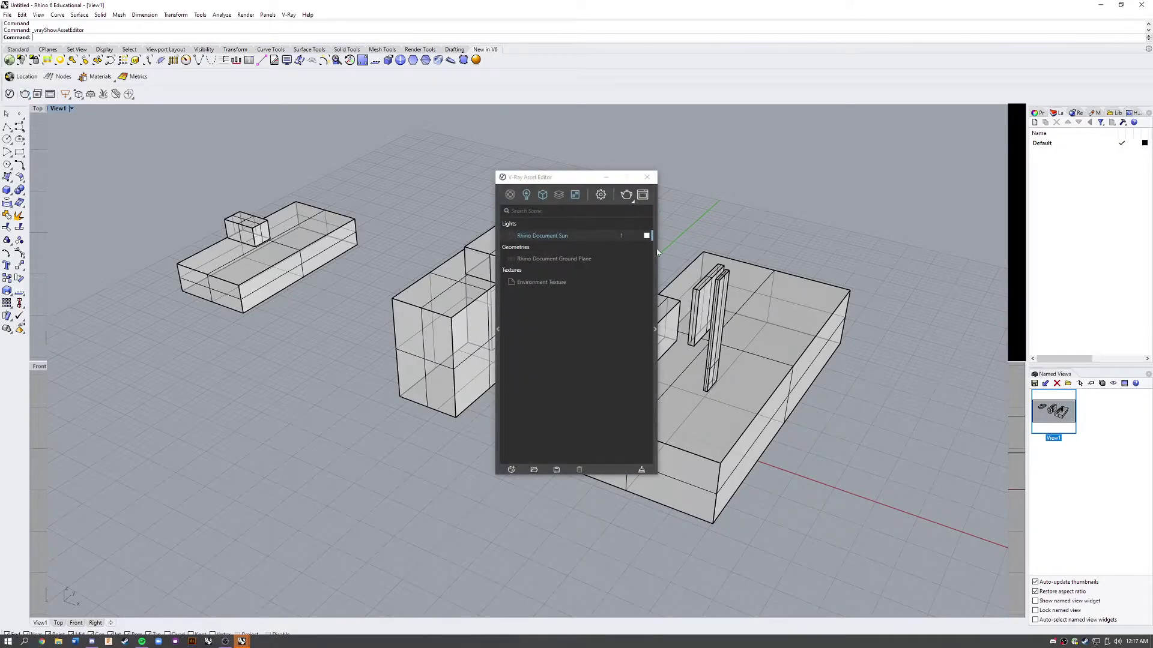
Step: Expand the V-Ray Render Output settings and set the aspect ratio to Match Viewport
left_click(653, 251)
left_click(600, 195)
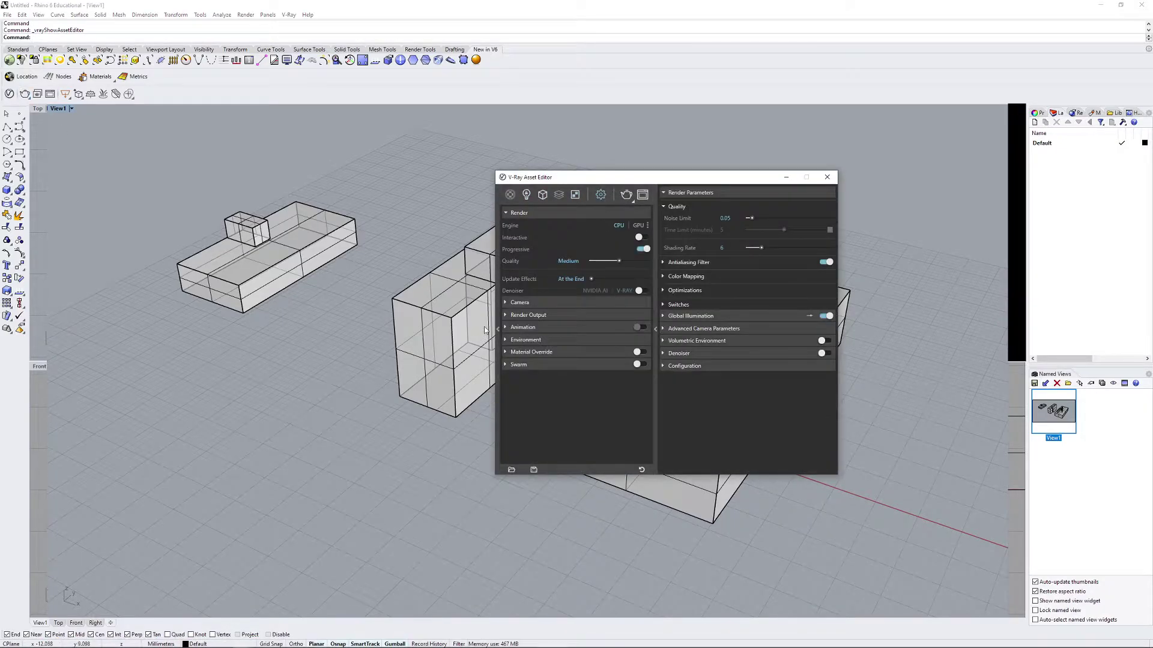
left_click(511, 315)
left_click(572, 337)
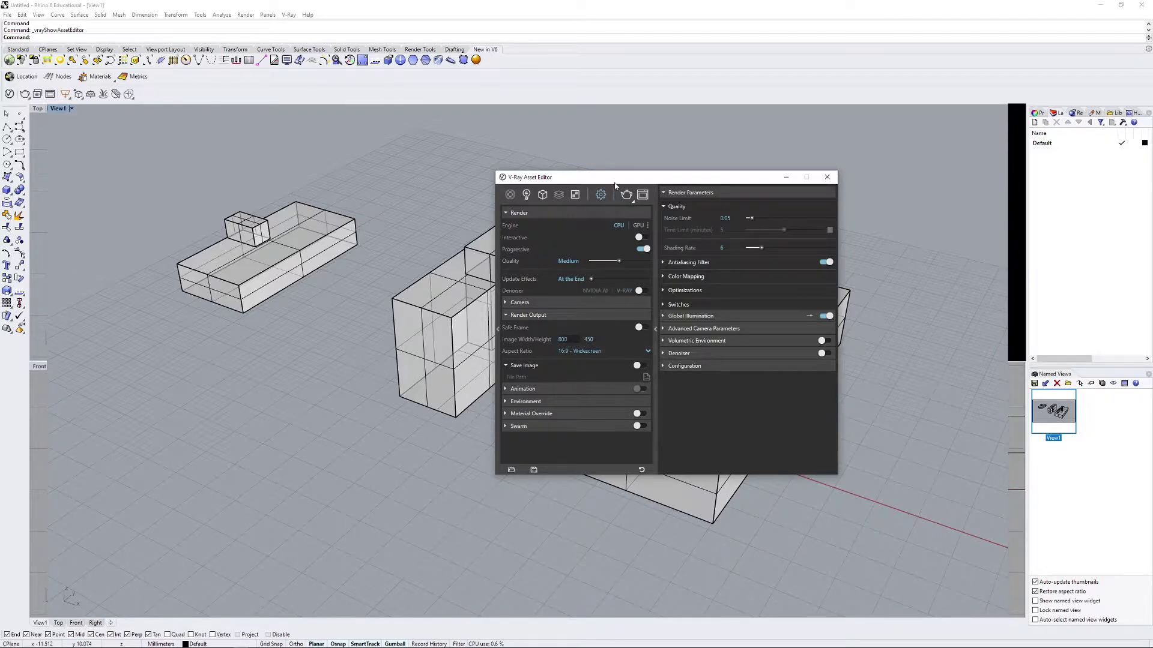
left_click_drag(600, 177, 338, 172)
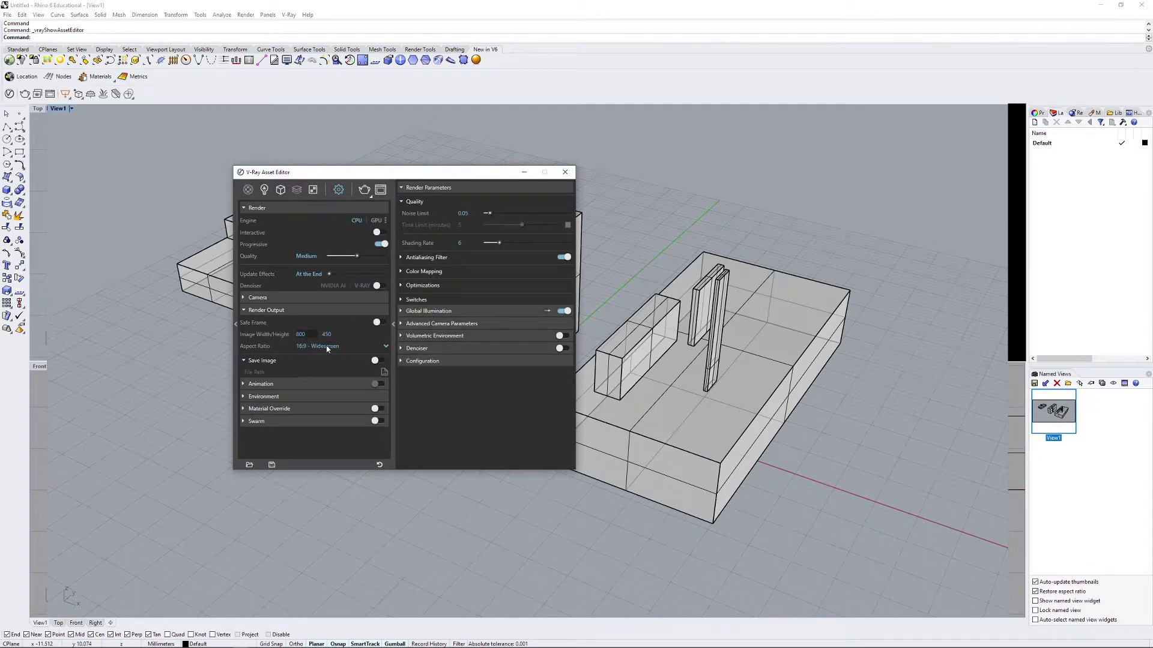
left_click(327, 347)
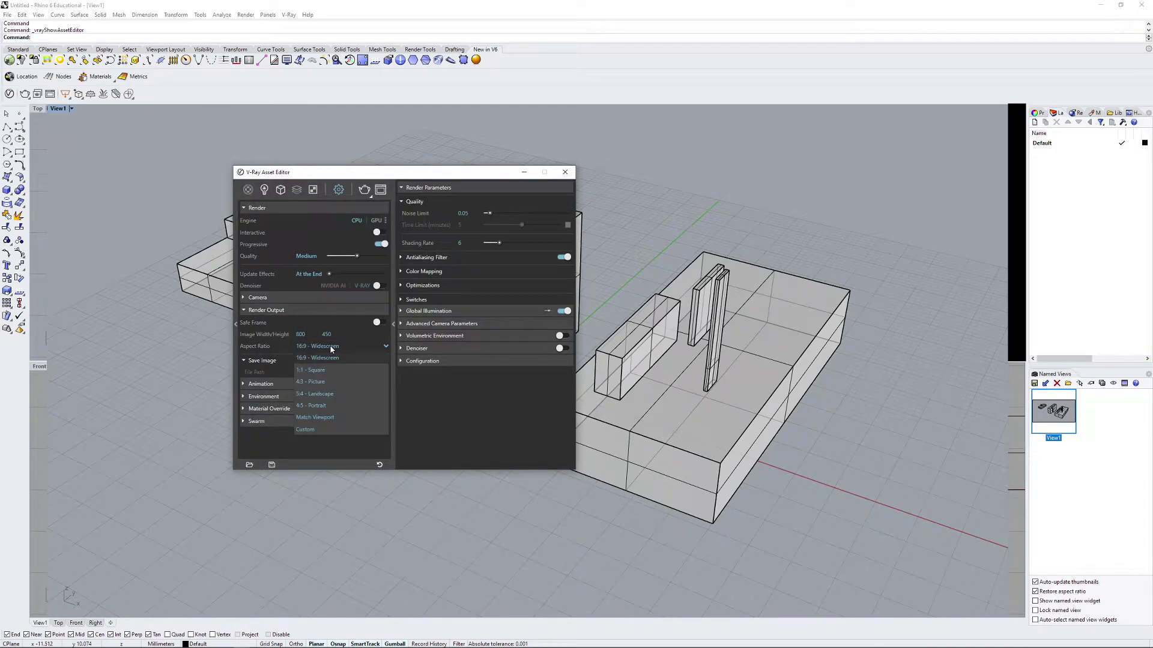
left_click(327, 418)
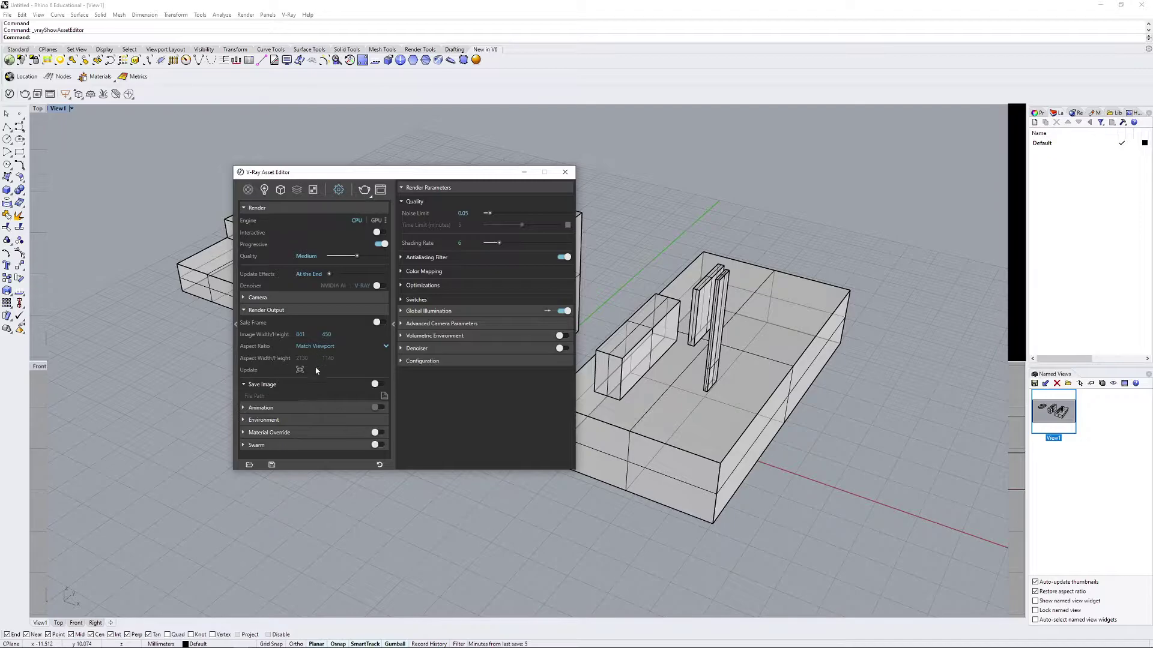
Step: Set Image Height to 2000 pixels (width 3737) and start the V-Ray render
left_click(326, 334)
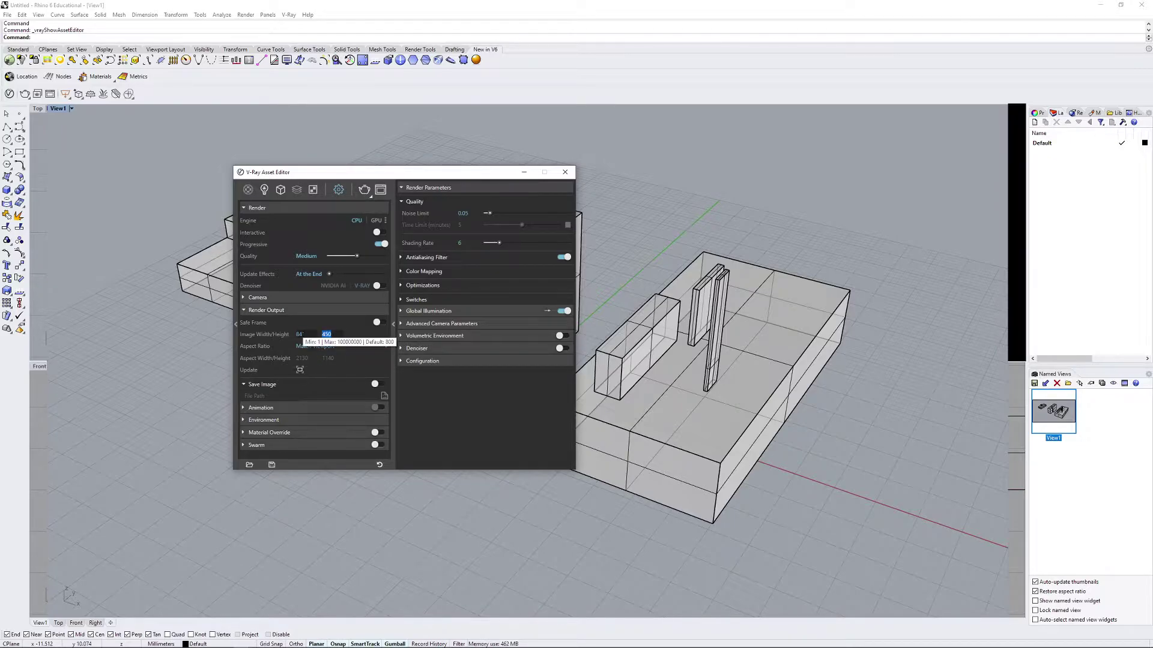
type("2000")
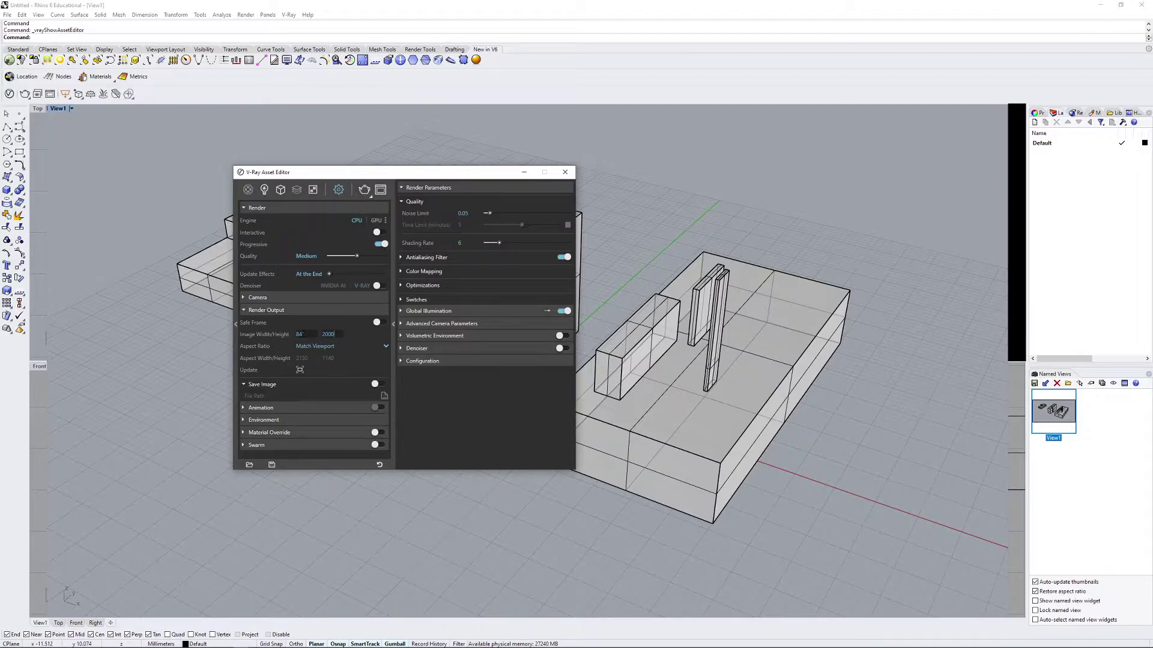
key("Return")
double_click(330, 334)
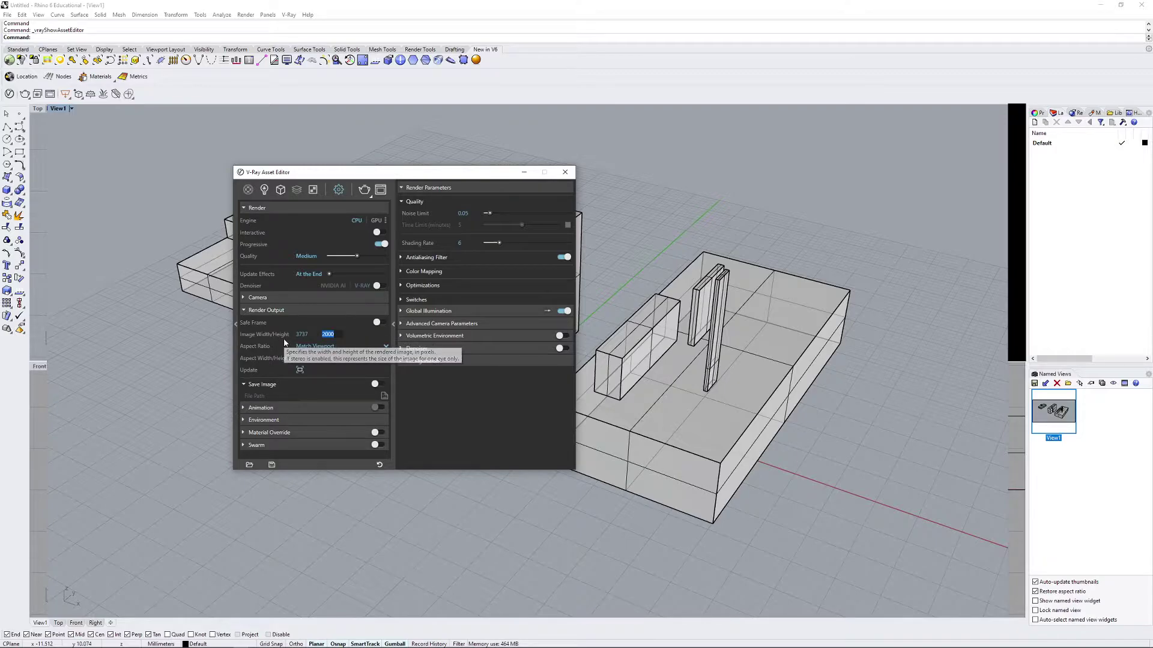
left_click(335, 334)
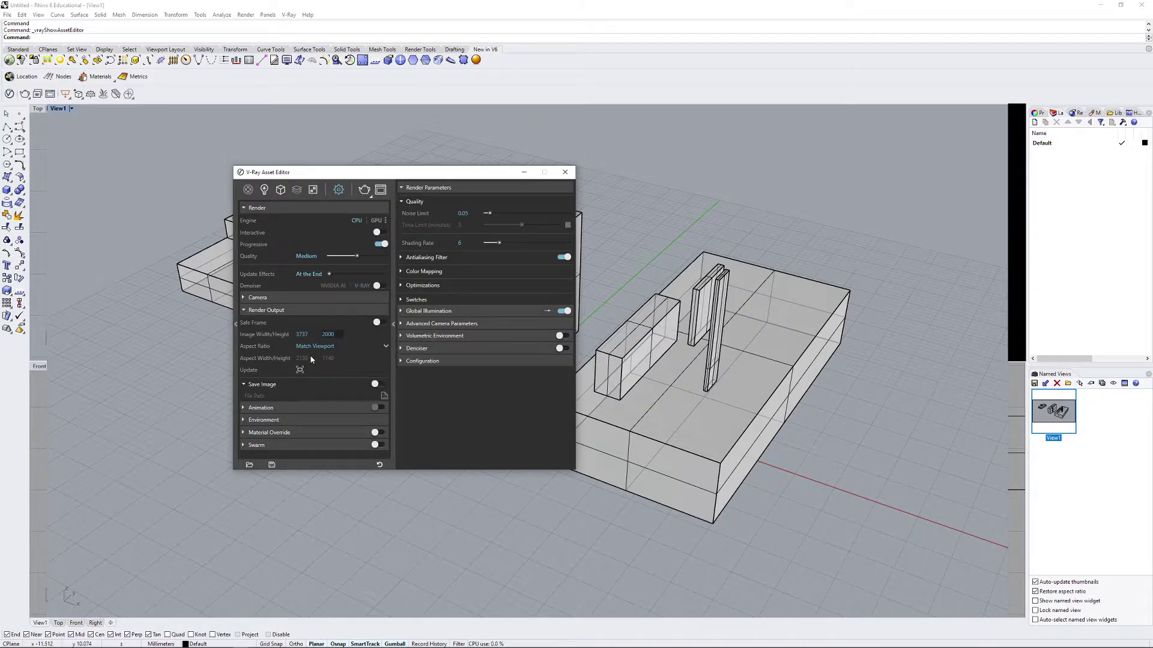
key("ctrl+a")
left_click(328, 334)
left_click(364, 190)
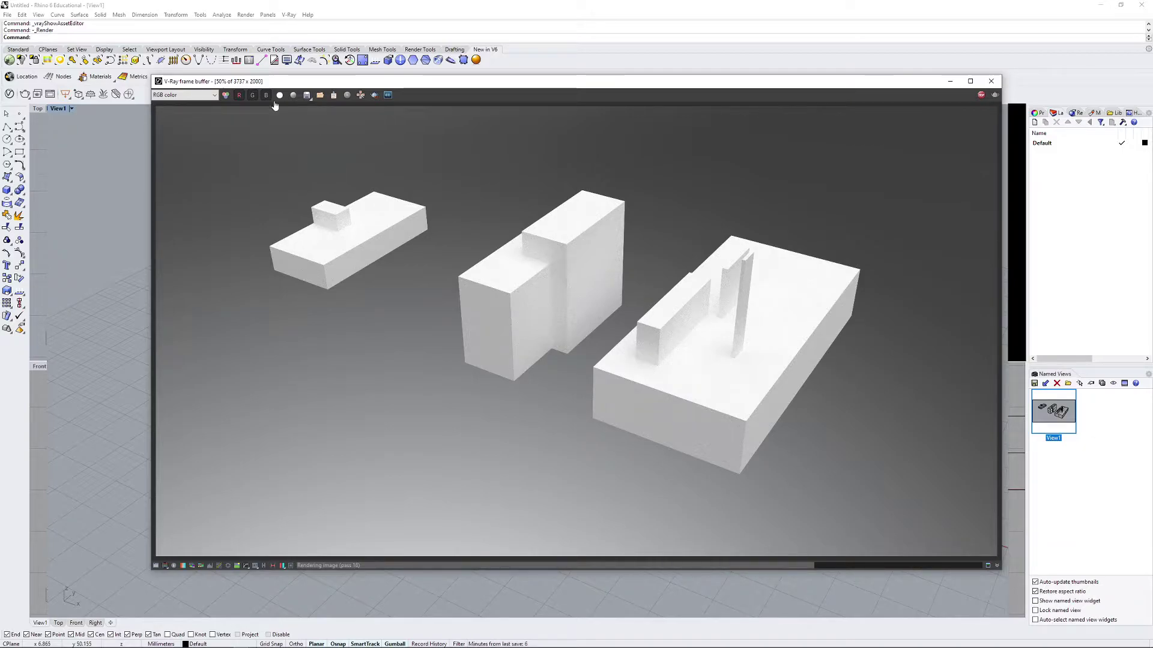
Step: Save the finished V-Ray render as the PNG image 'render'
left_click(307, 95)
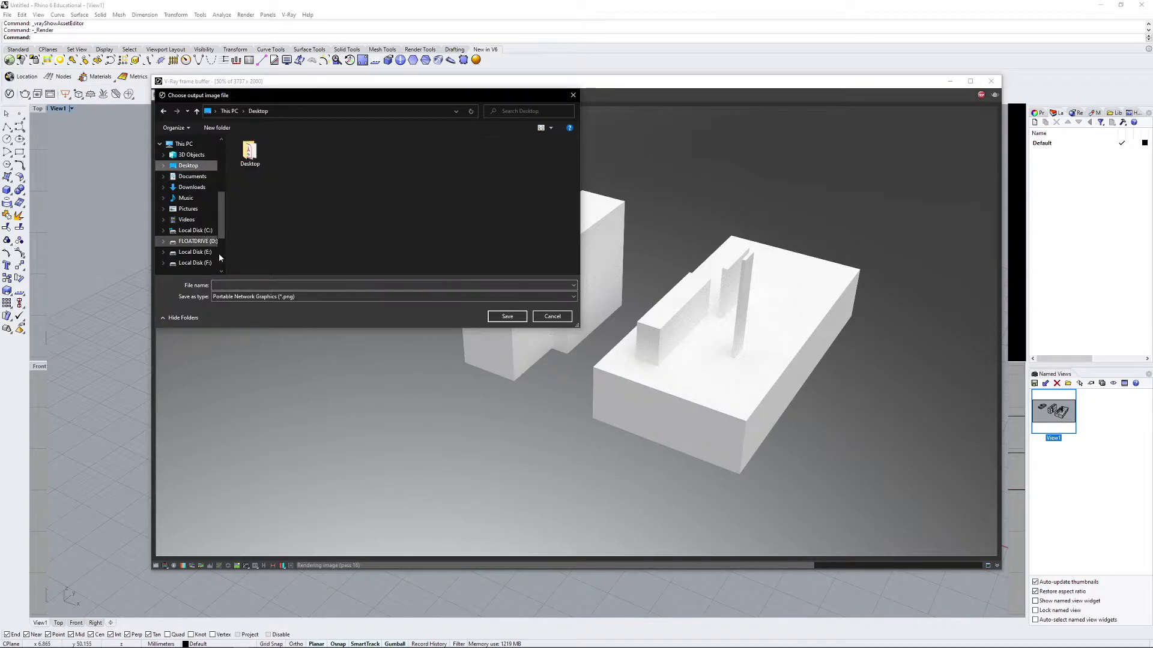
left_click(300, 285)
type("render")
left_click(507, 317)
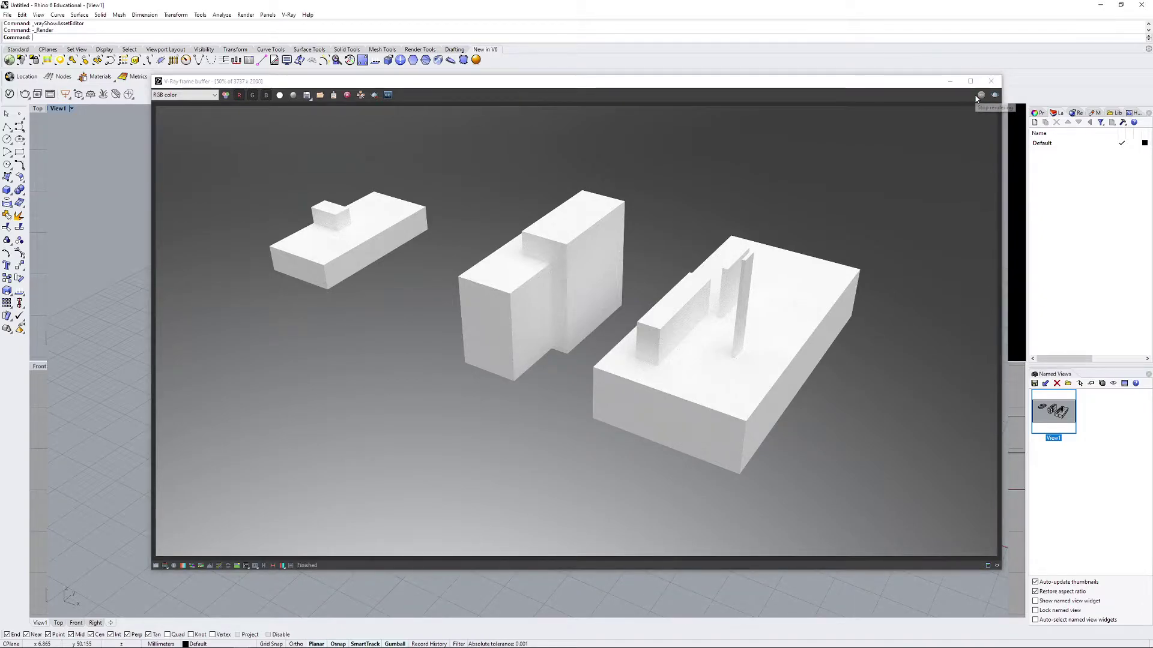
Step: Close the frame buffer and Asset Editor, select all three blocks, and run Make2D
left_click(991, 81)
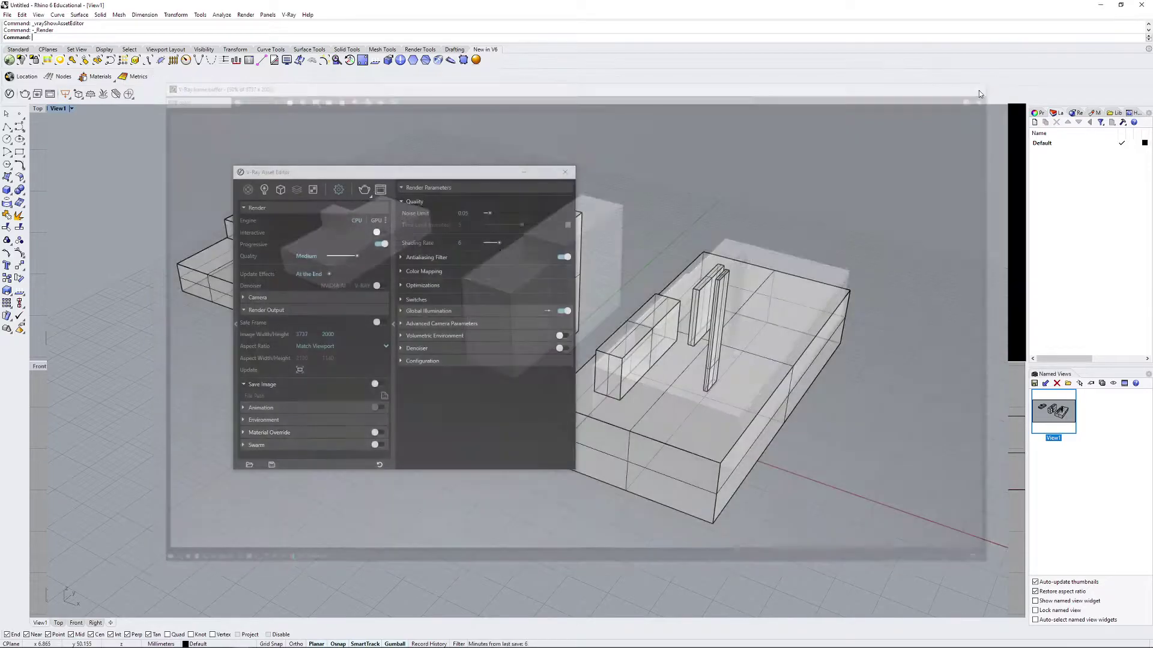
left_click(565, 172)
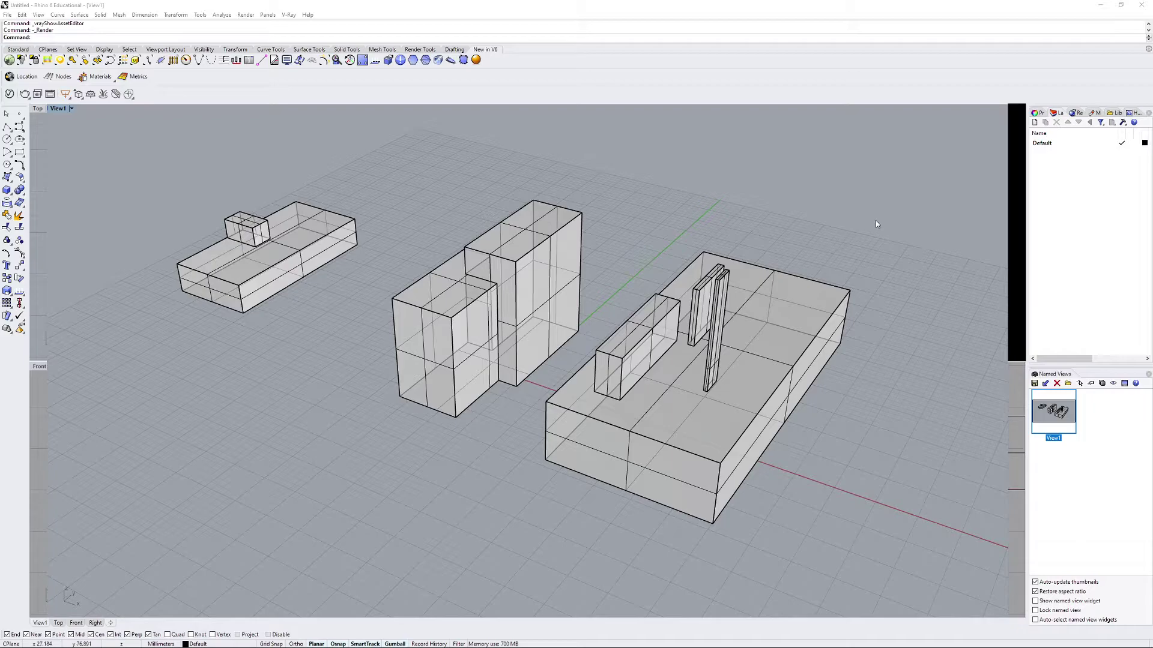
double_click(1059, 420)
key("ctrl+a")
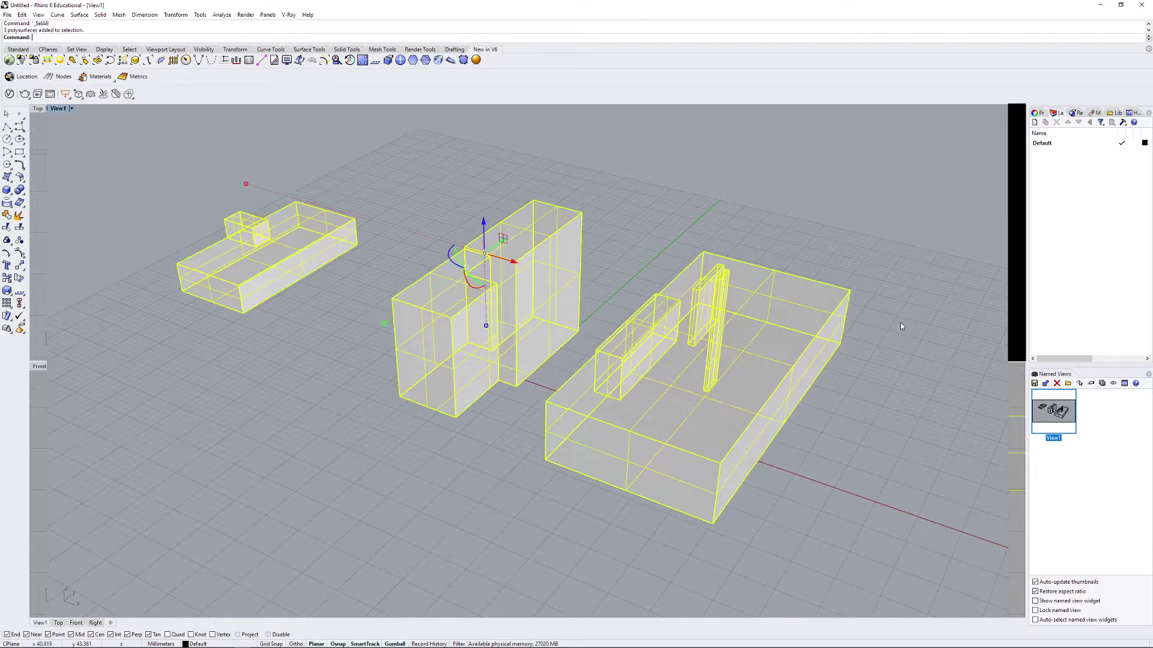
type("Make2D")
key("Return")
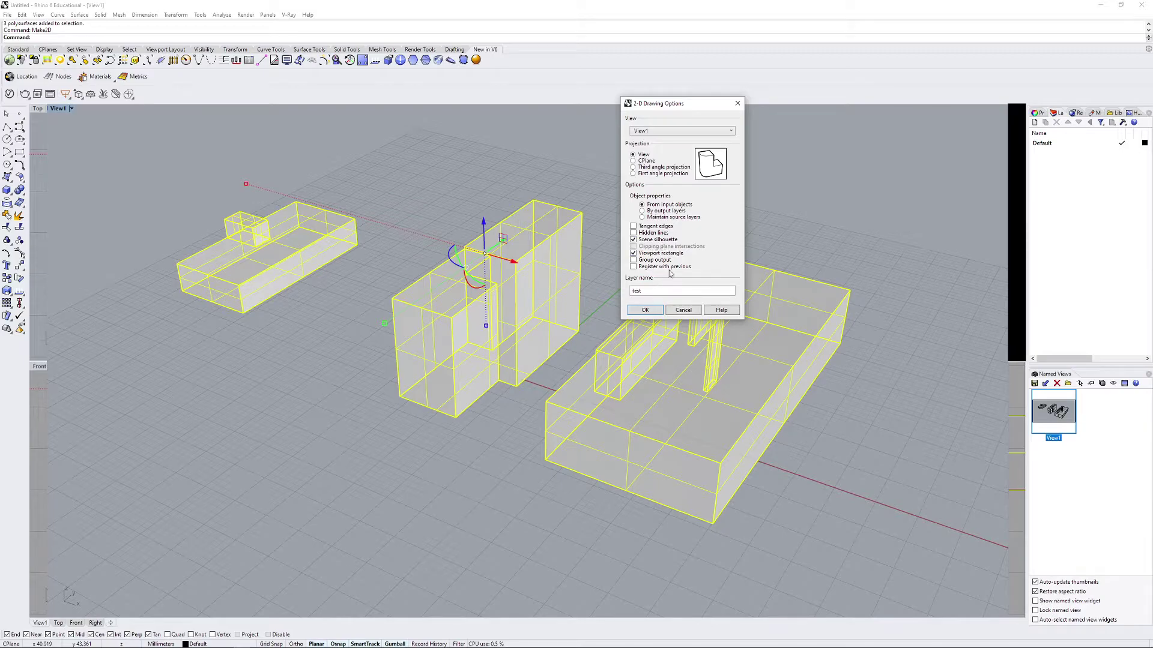
Step: Generate the Make2D linework on layer test and move it up and right in the Top view
left_click(645, 310)
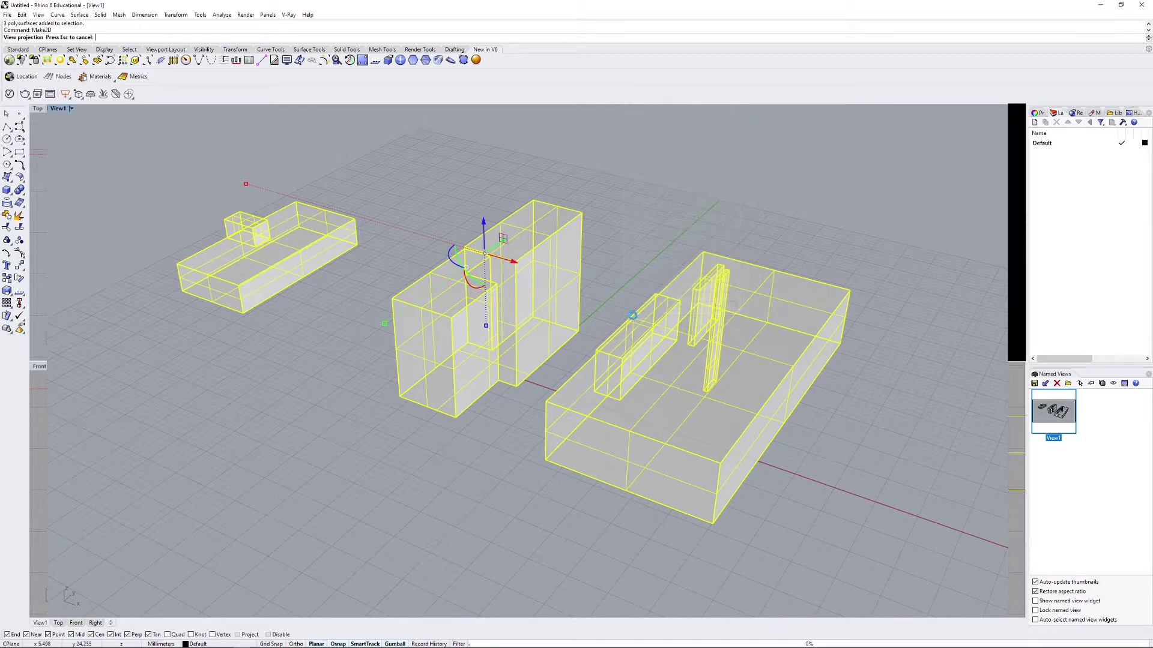
double_click(55, 110)
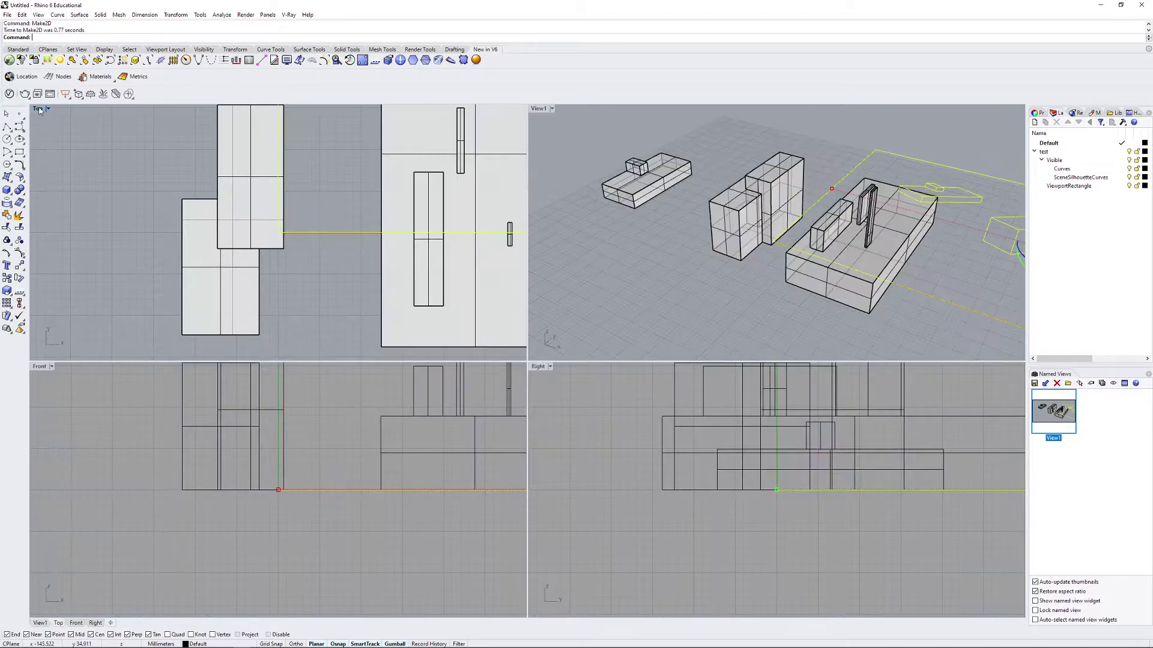
double_click(38, 109)
scroll(628, 254, "down", 5)
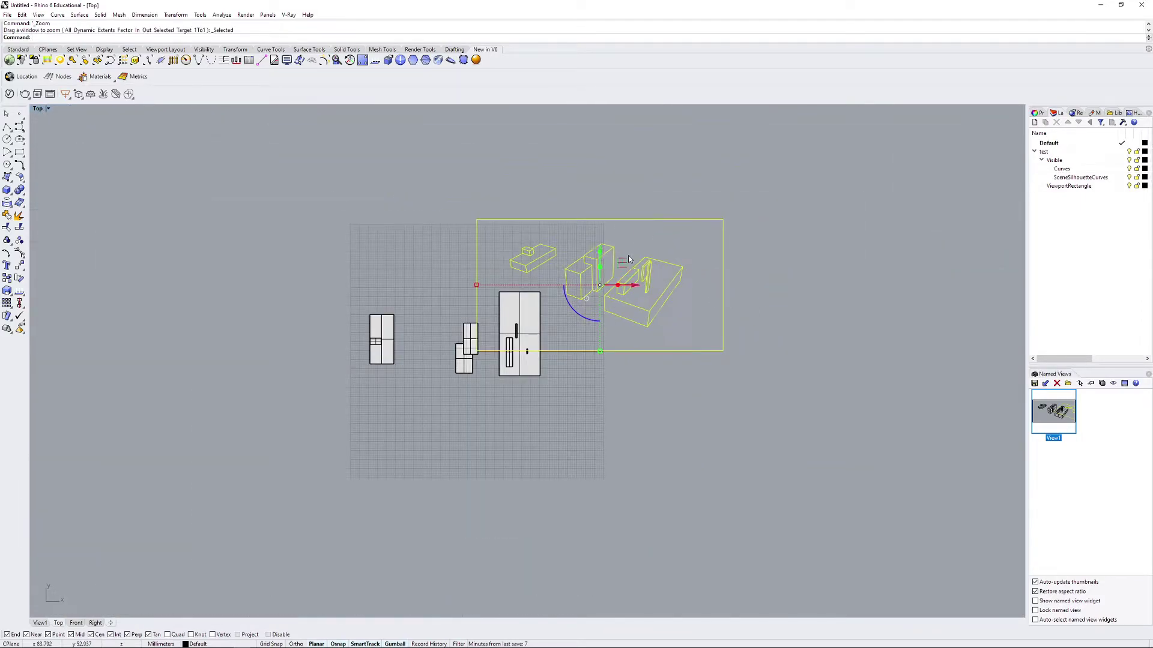
scroll(600, 276, "up", 5)
scroll(539, 323, "down", 4)
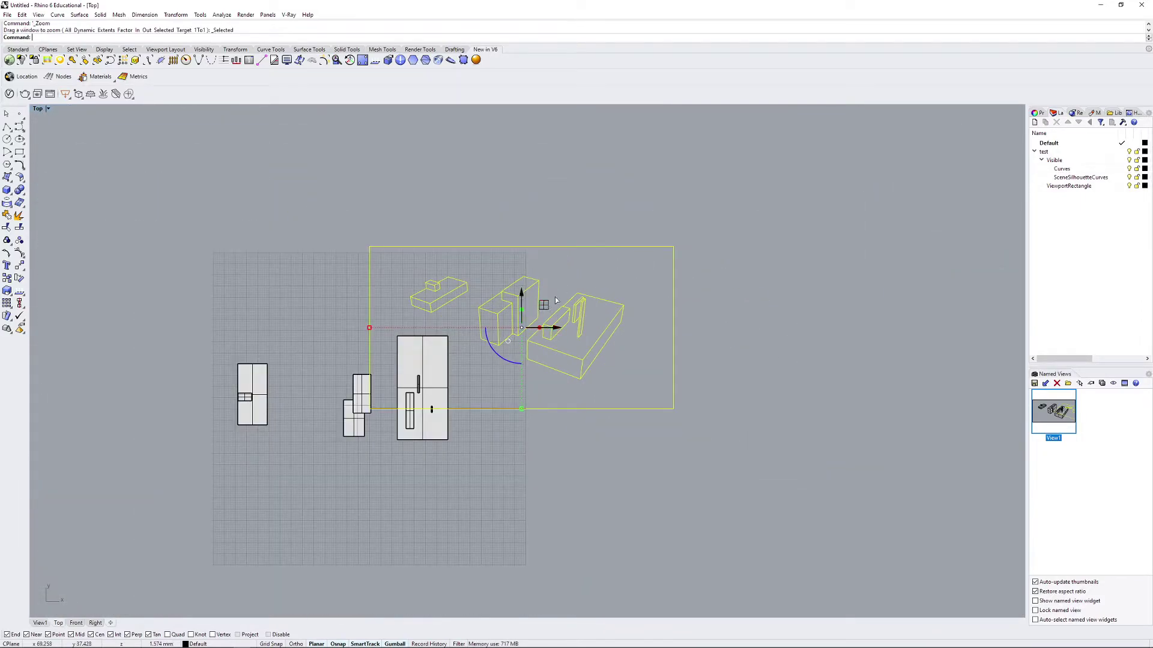
left_click_drag(539, 323, 661, 268)
Step: Export the Make2D drawing to the Desktop as Adobe Illustrator file test.ai at 1 mm = 1 cm
type("export")
key("Return")
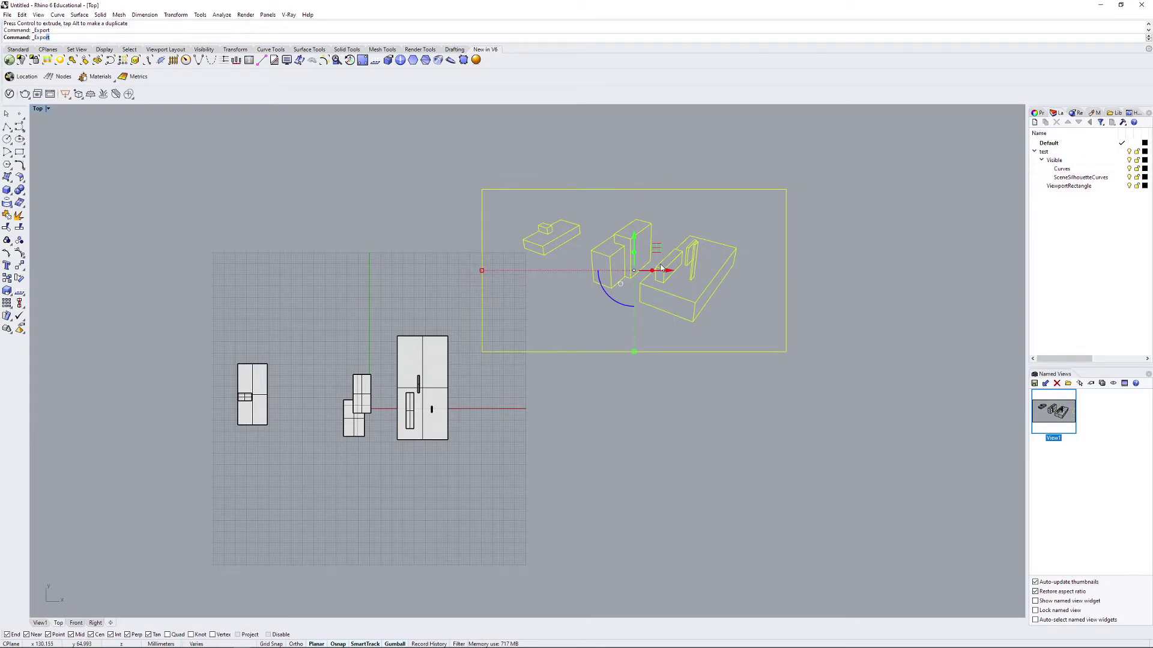
left_click(120, 228)
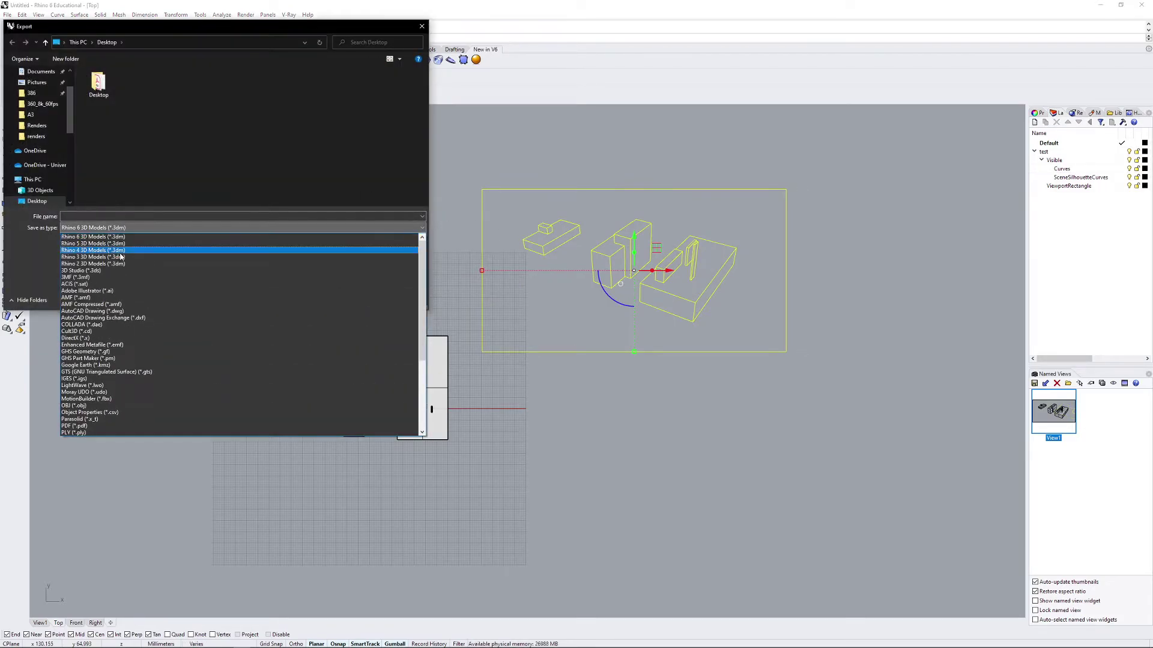
left_click(110, 292)
left_click(120, 216)
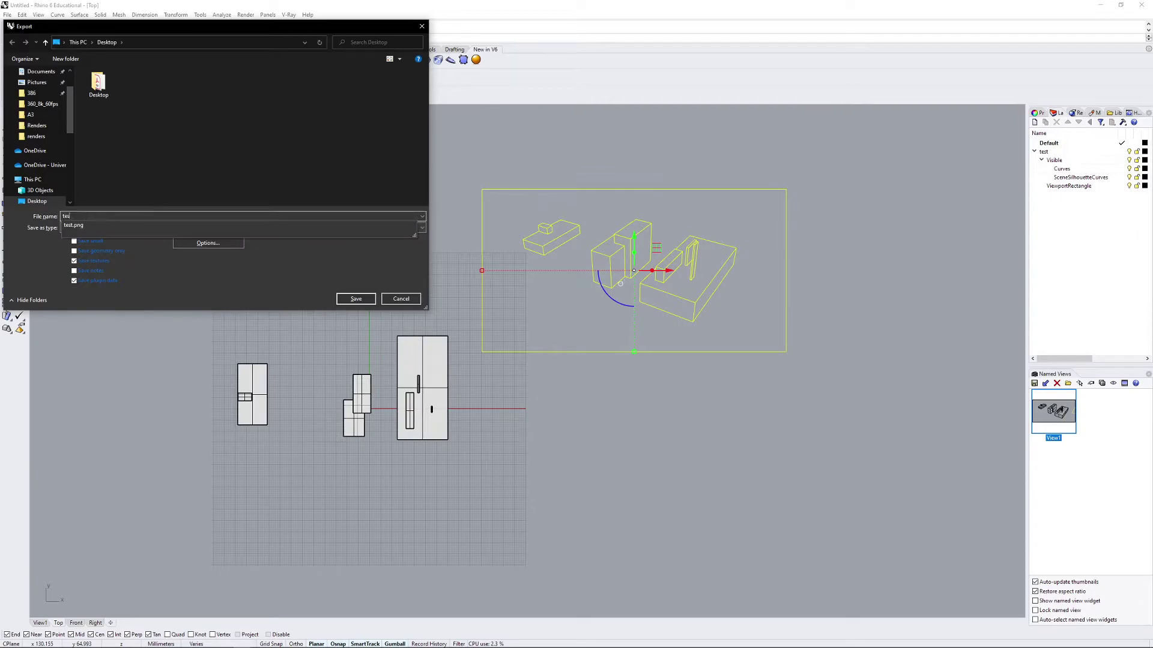
type("test")
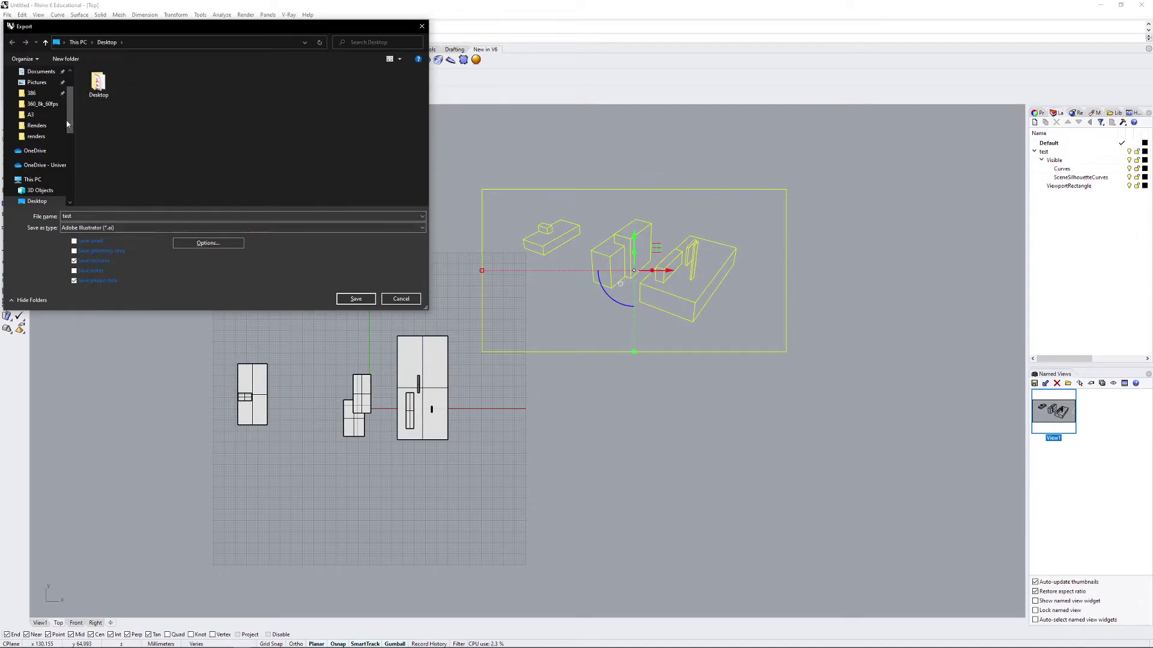
scroll(42, 180, "down", 1)
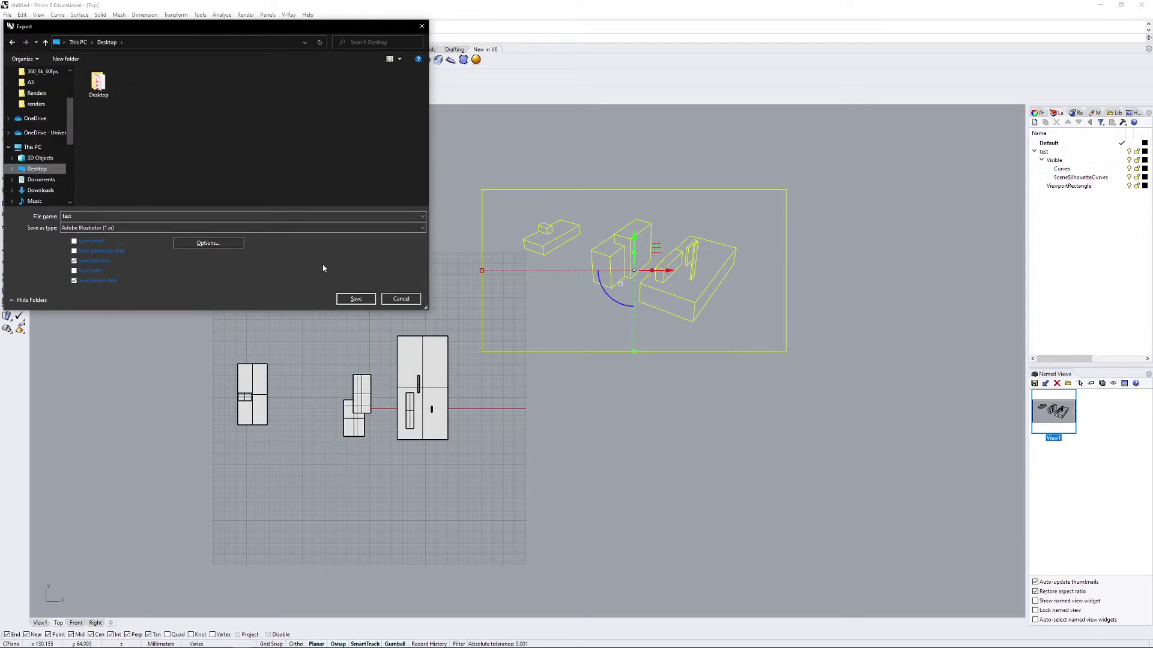
left_click(356, 299)
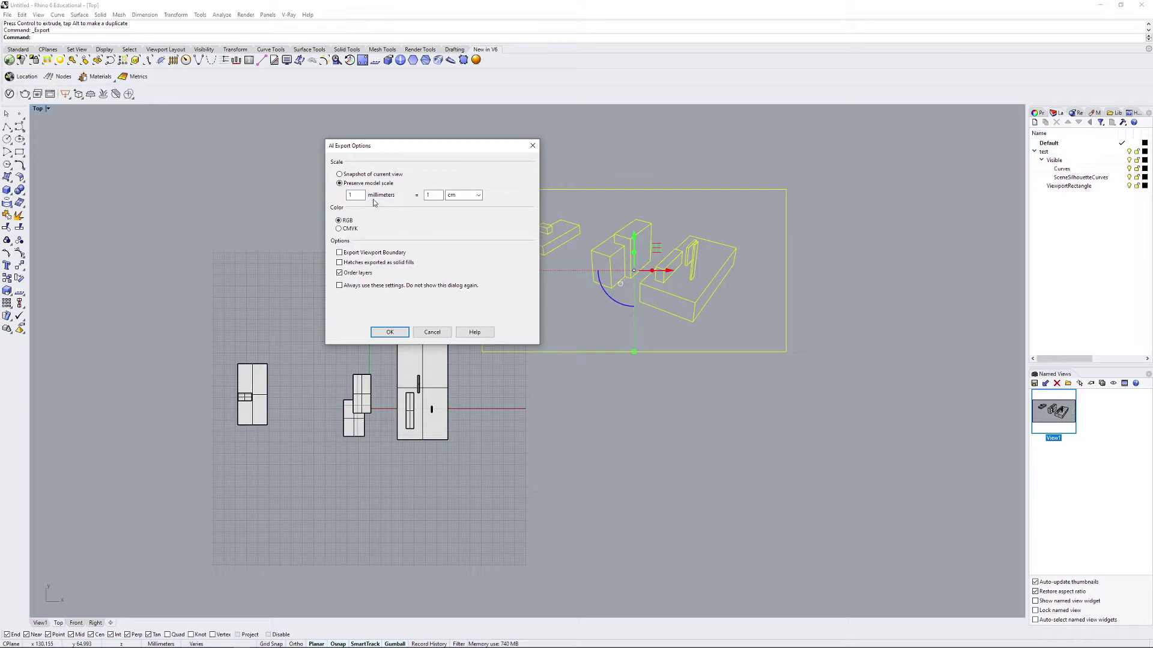
left_click(398, 333)
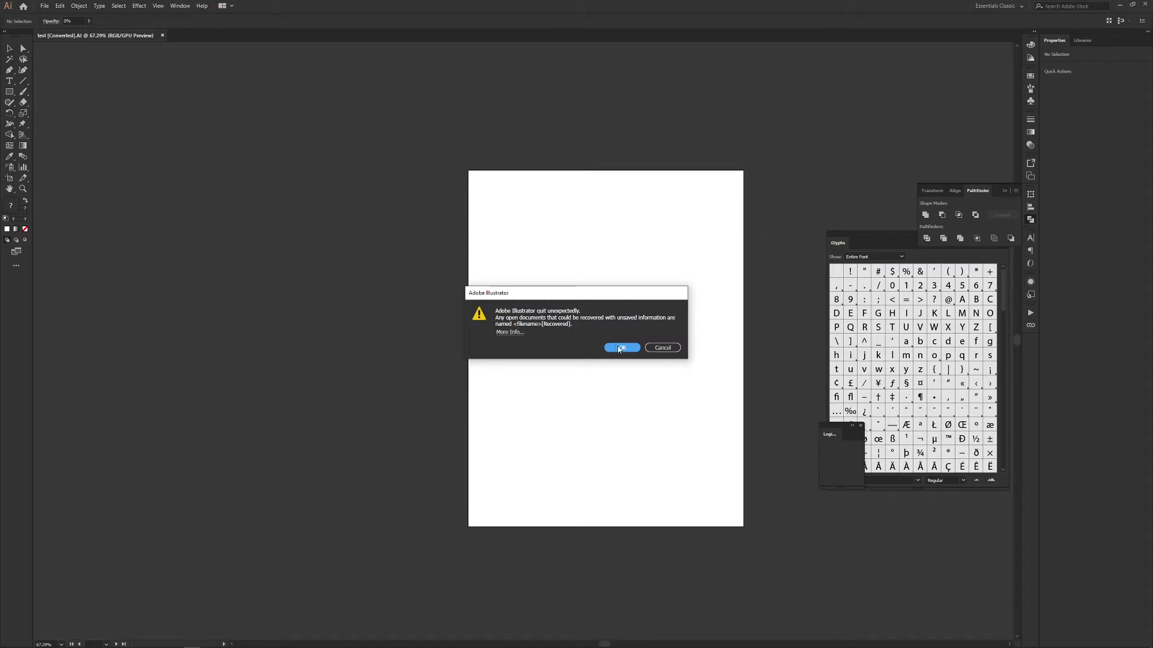
Step: Dismiss the crash recovery message and switch the artboard to landscape orientation
left_click(622, 347)
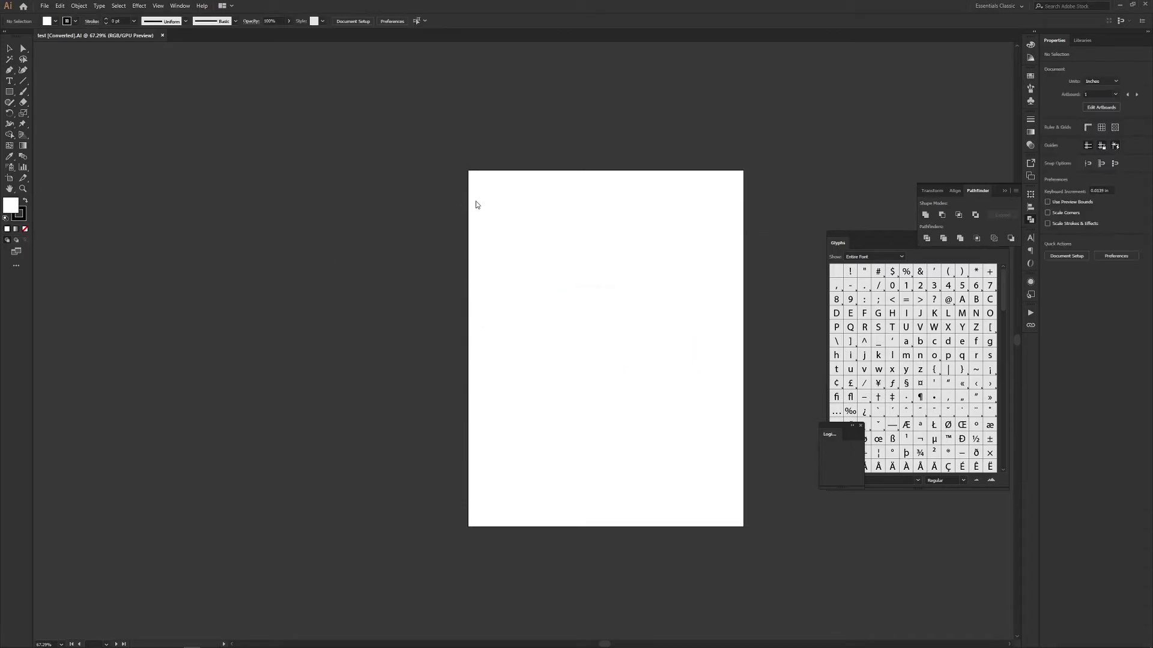
left_click(9, 178)
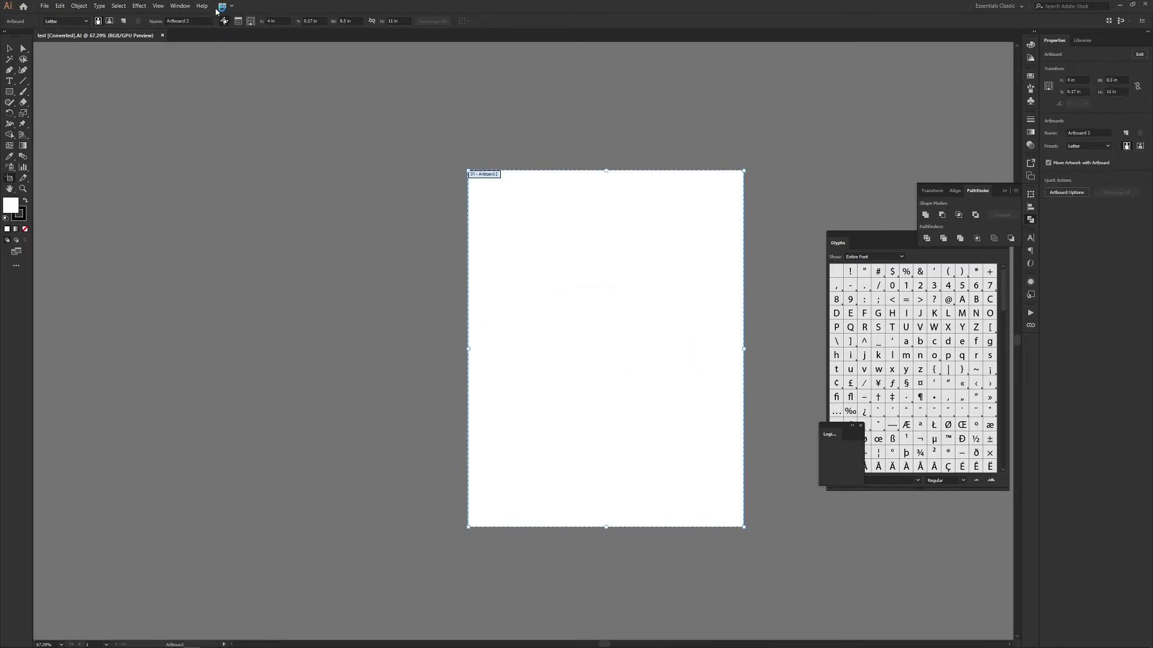
left_click(109, 21)
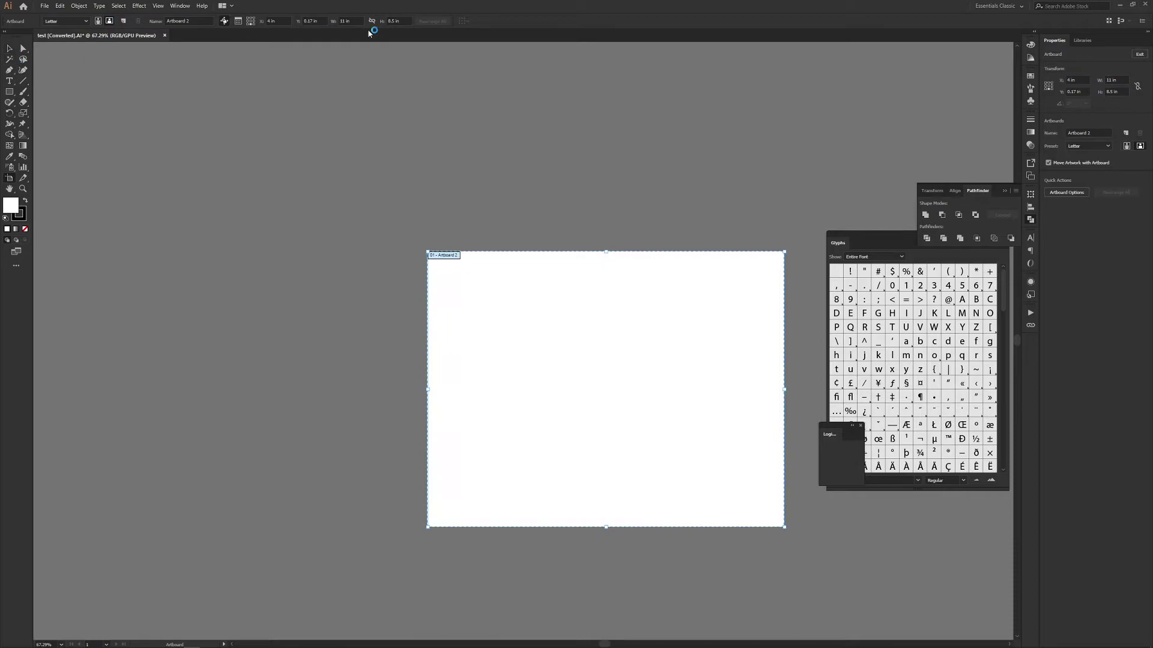
left_click(9, 48)
Step: Scale the Make2D linework down and move it onto the artboard, spanning its width
scroll(456, 199, "down", 3, "alt")
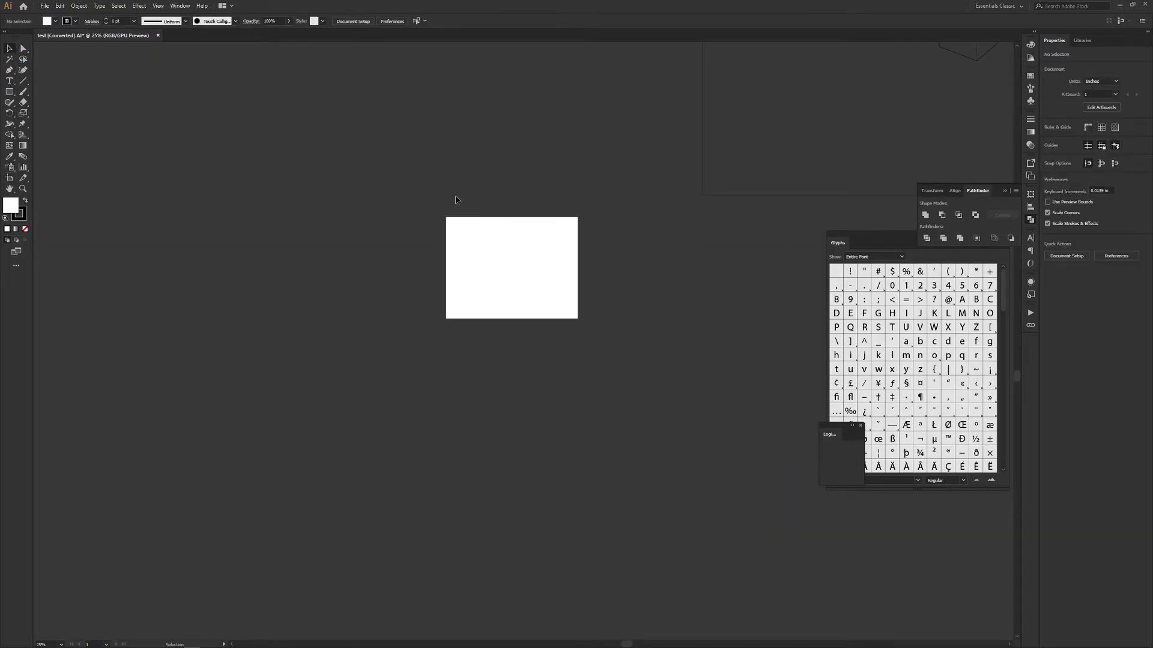
scroll(456, 200, "down", 4, "alt")
left_click(682, 282)
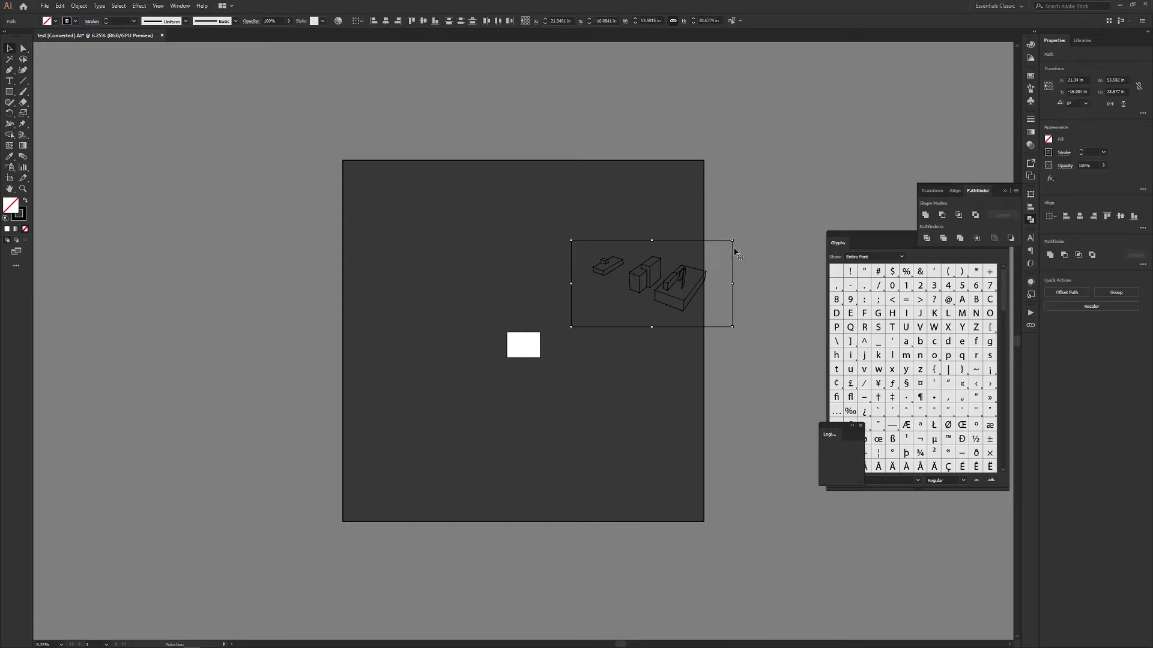
mouse_move(731, 241)
left_mouse_down()
mouse_move(674, 284)
mouse_move(602, 311)
mouse_move(595, 282)
left_mouse_up()
mouse_move(582, 320)
left_mouse_down()
mouse_move(527, 347)
mouse_move(491, 342)
mouse_move(590, 343)
left_mouse_up()
scroll(523, 343, "up", 4, "alt")
Step: Deselect the drawing and open the Layers panel with F7, placed near the artboard
left_click(350, 282)
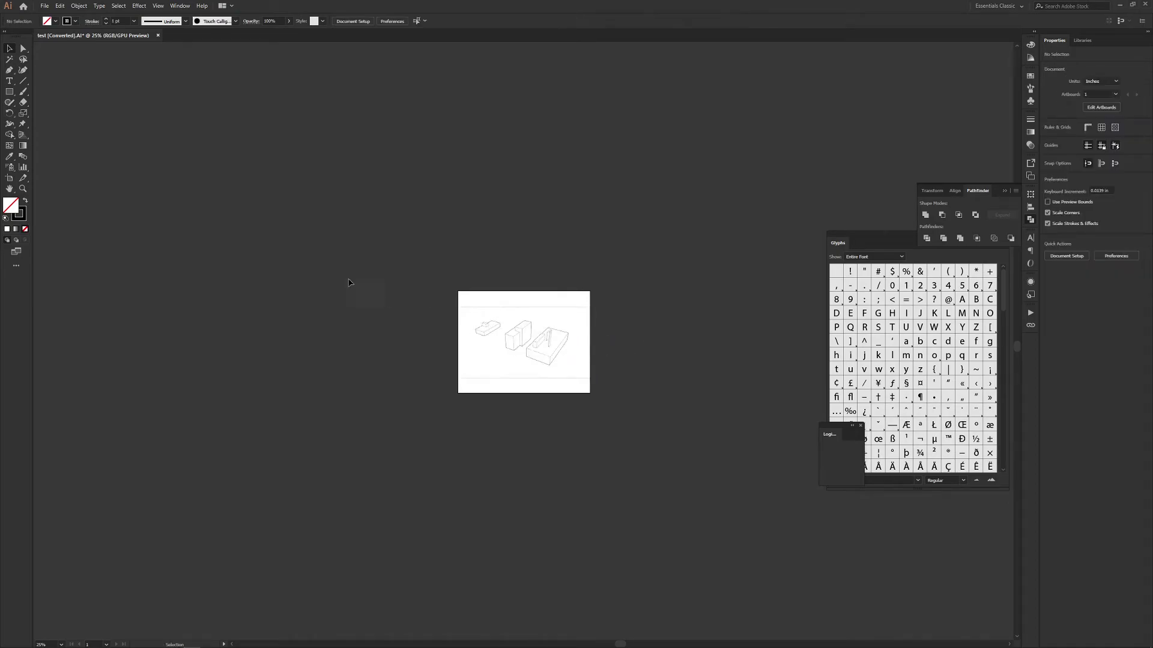
scroll(544, 321, "up", 1, "alt")
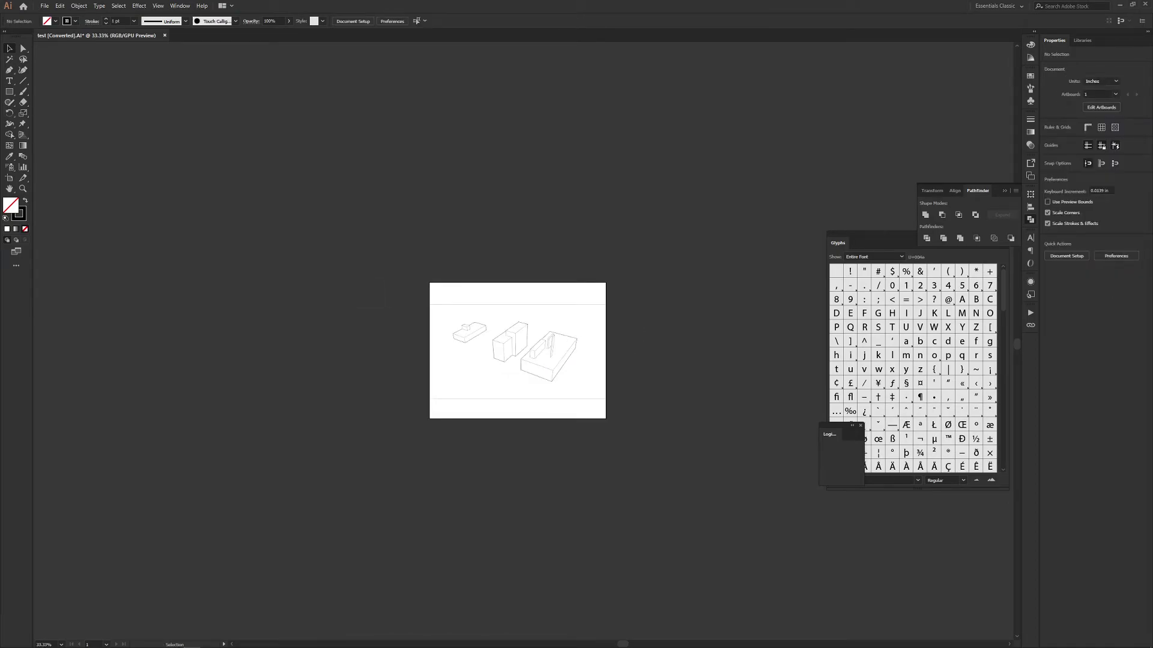
key("F7")
left_click_drag(859, 86, 752, 115)
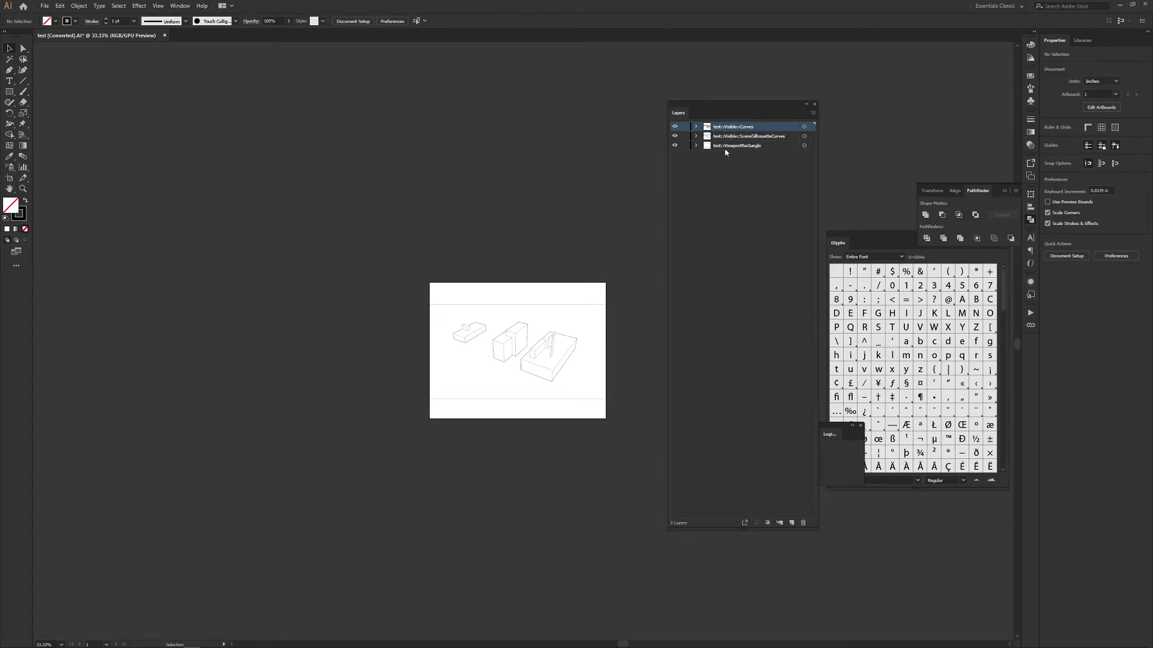
Step: Toggle the ViewportRectangle layer's visibility off and back on
left_click(675, 147)
left_click(675, 148)
scroll(480, 362, "up", 1, "alt")
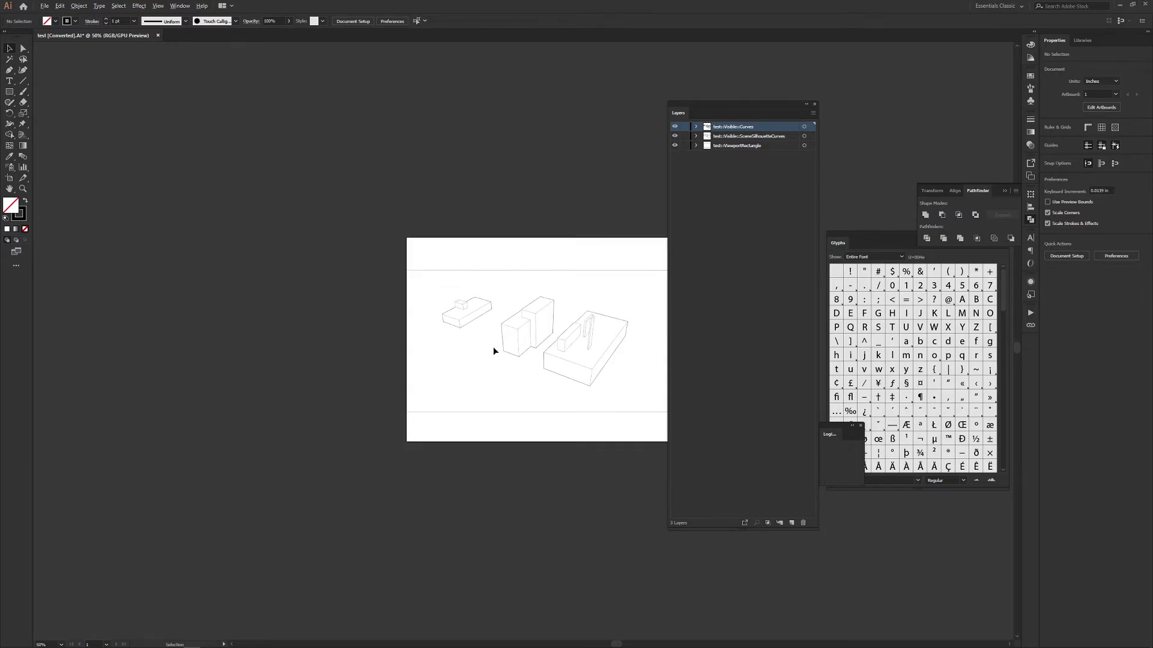
scroll(492, 339, "right", 4, "ctrl")
scroll(492, 339, "left", 1, "ctrl")
scroll(493, 338, "up", 1, "alt")
scroll(503, 241, "down", 1)
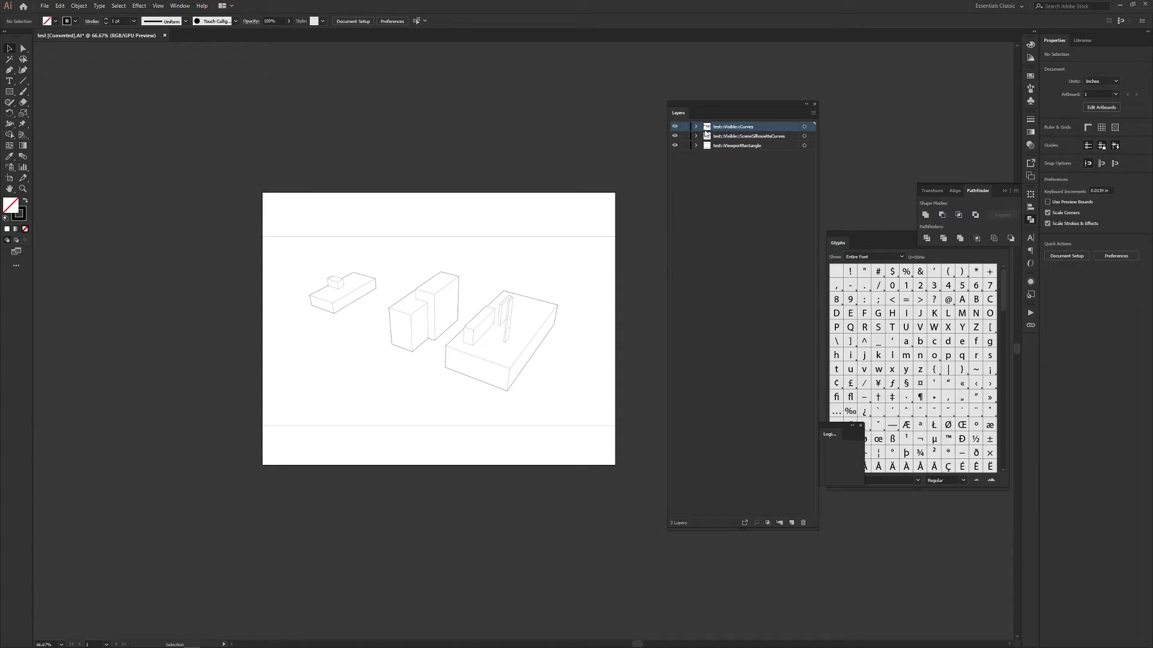
Step: Create a new layer named 'render' and move it below all the linework layers
left_click(792, 523)
double_click(724, 126)
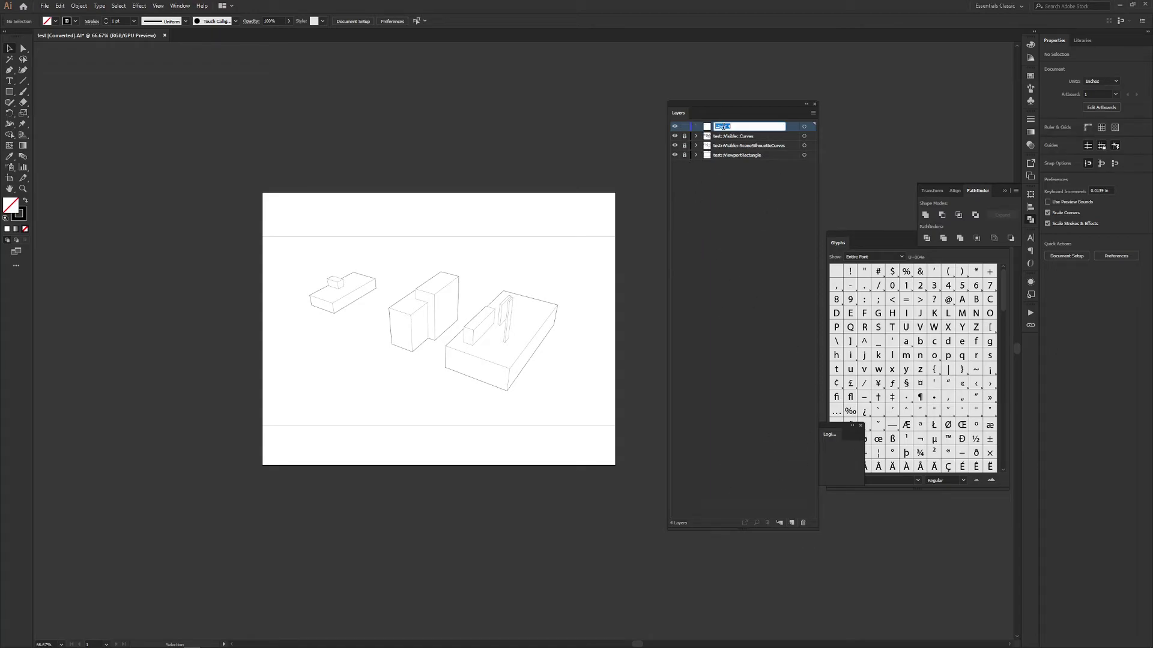
type("render")
key("Return")
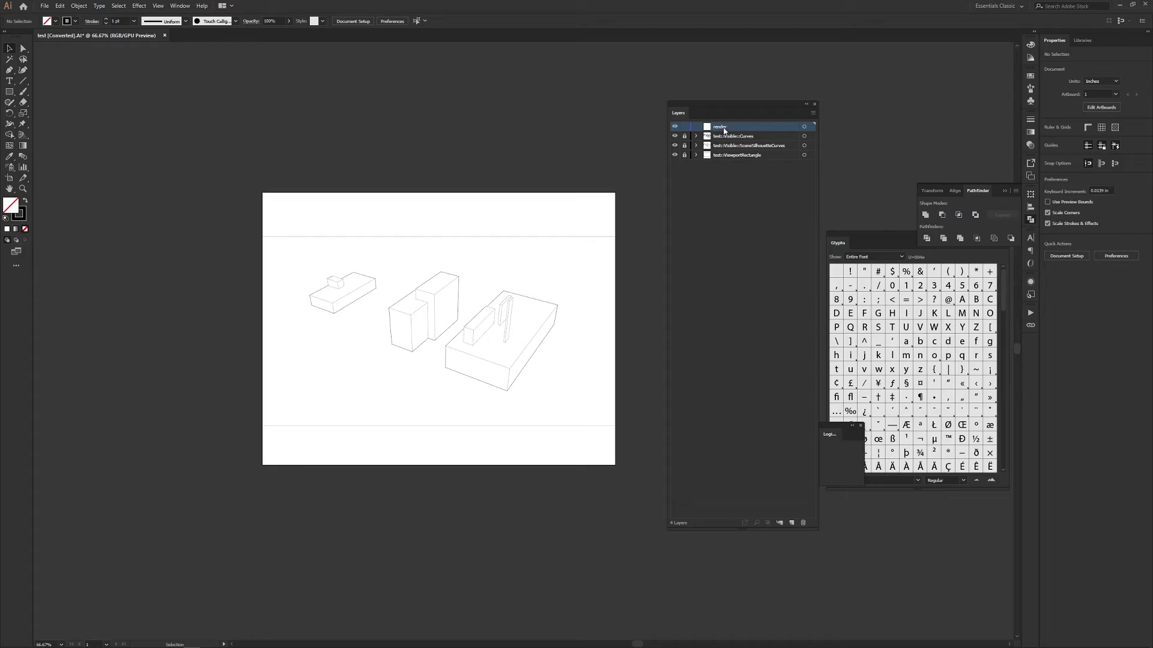
left_click_drag(724, 128, 722, 161)
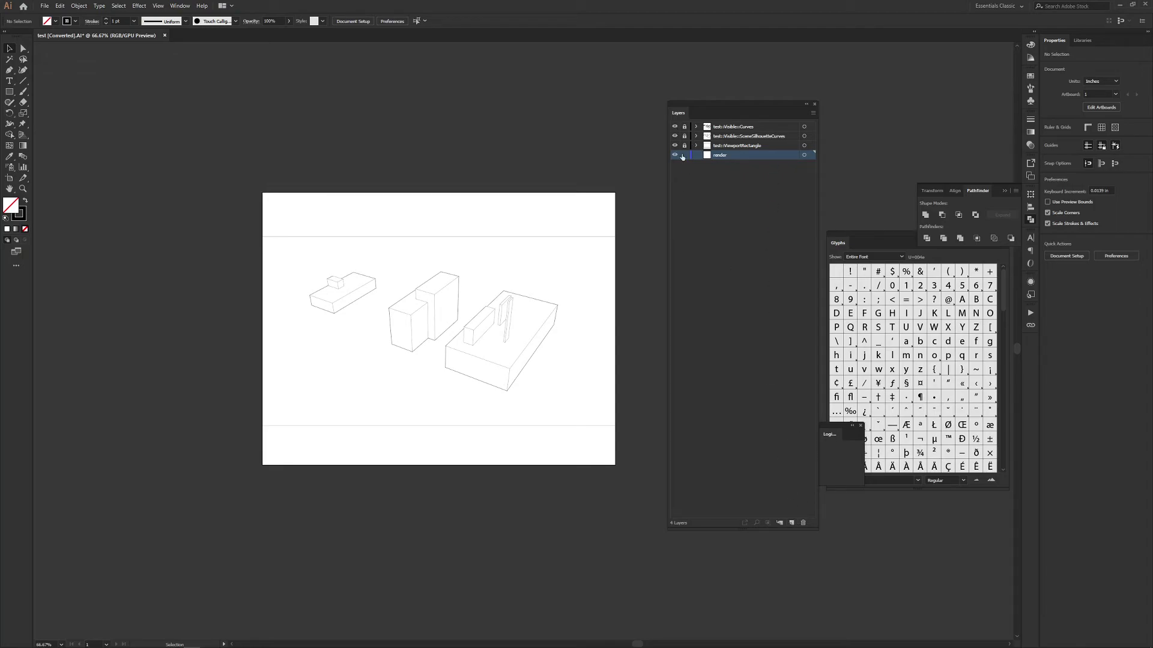
Step: Drag test.png from the desktop into the document onto the render layer
key("alt+Tab")
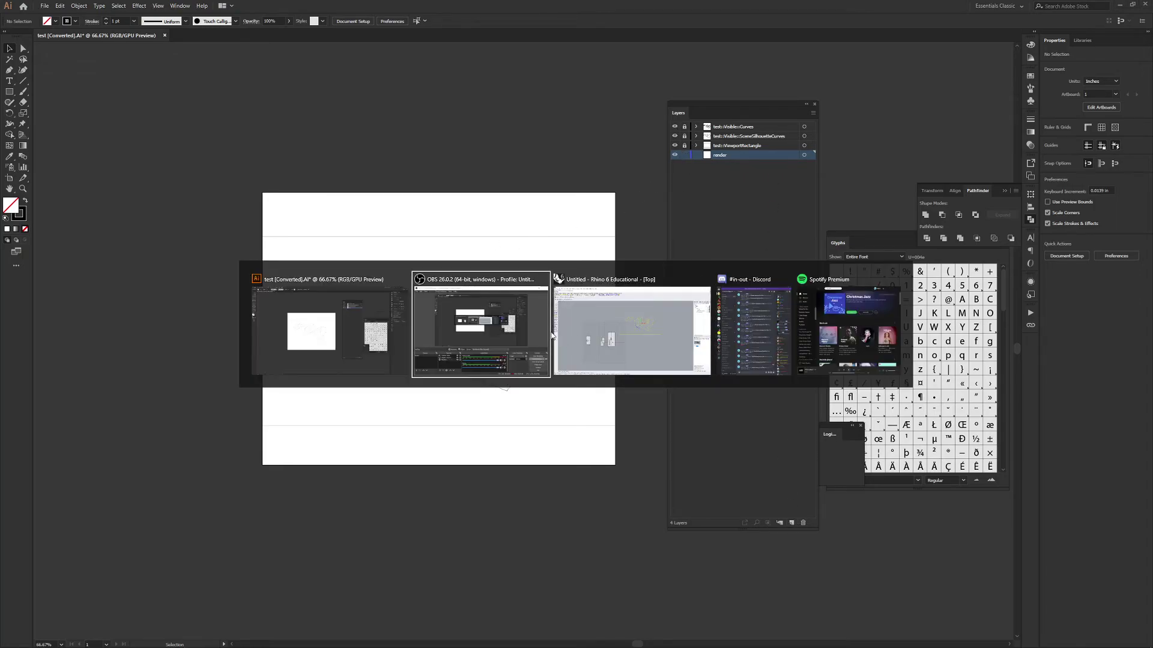
key("Escape")
double_click(573, 5)
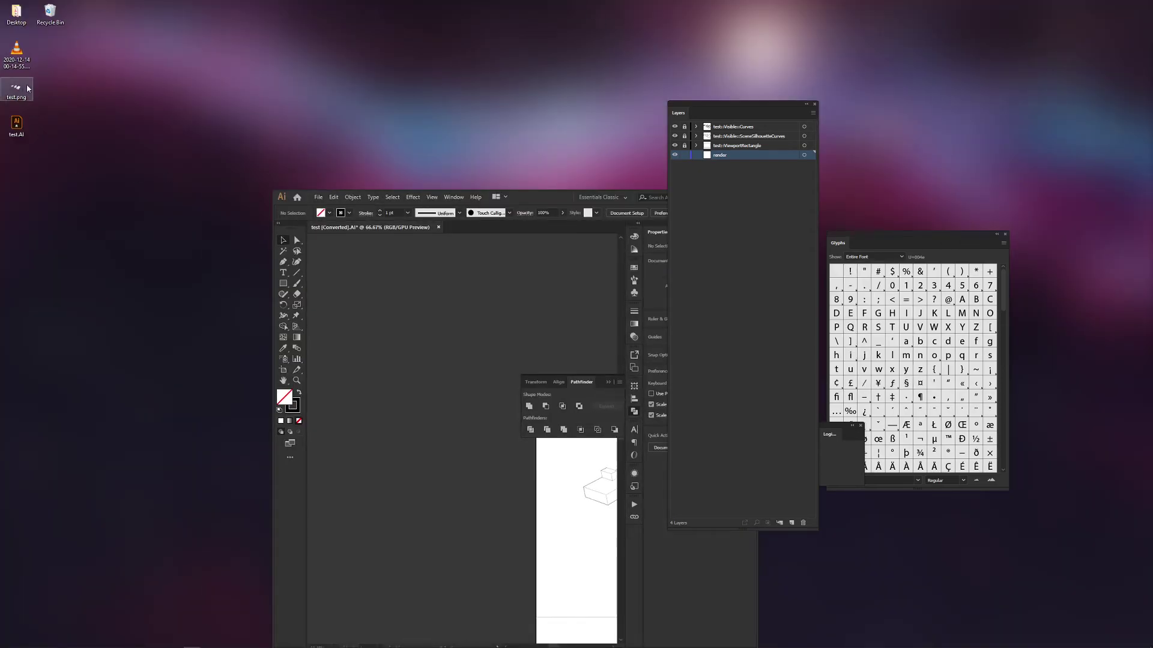
left_click_drag(16, 89, 477, 332)
left_click_drag(524, 193, 524, 1)
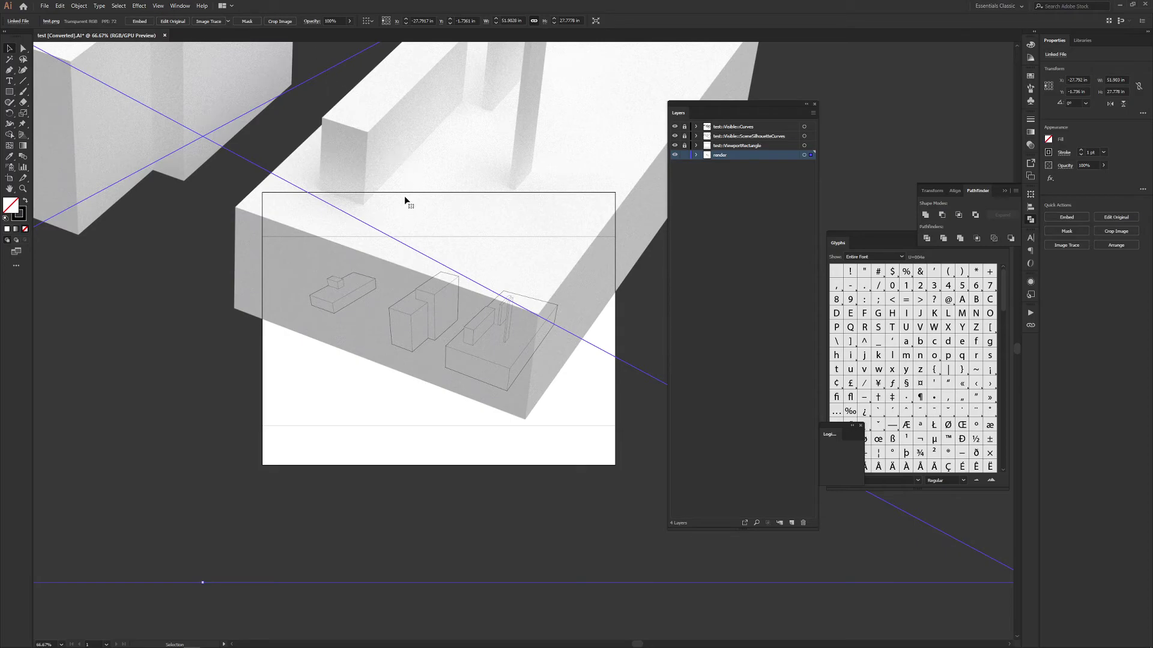
Step: Move the placed render onto the artboard and snap its corner to the artboard corner
scroll(557, 196, "down", 4, "alt")
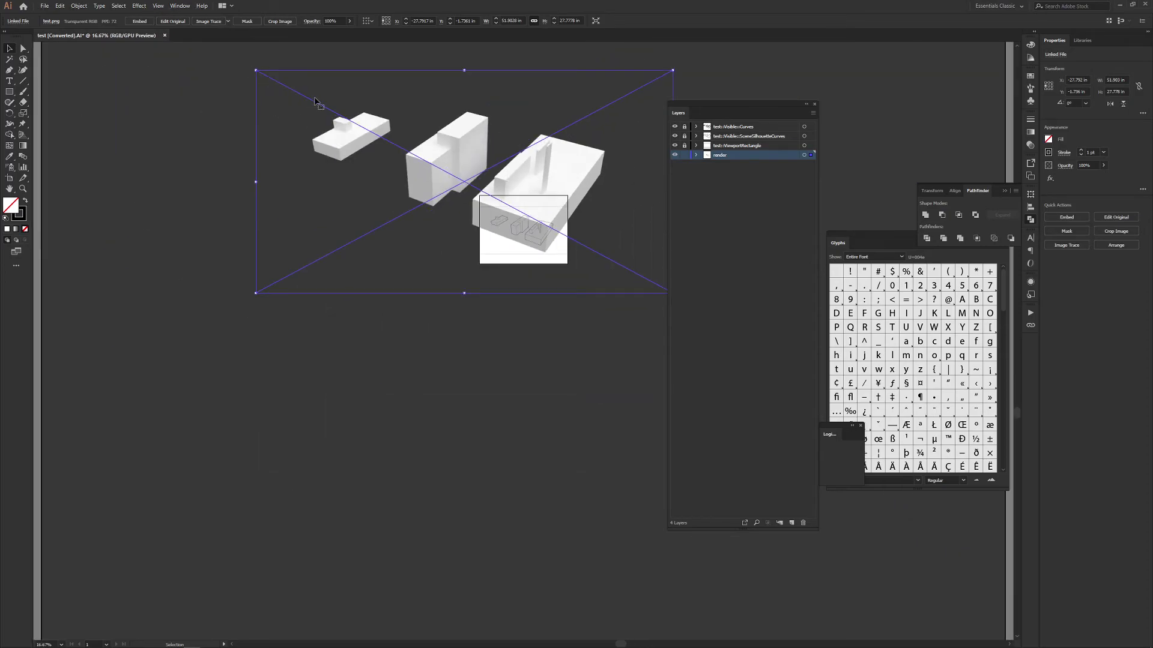
left_click_drag(432, 161, 581, 287)
key("ctrl+plus")
key("ctrl+plus")
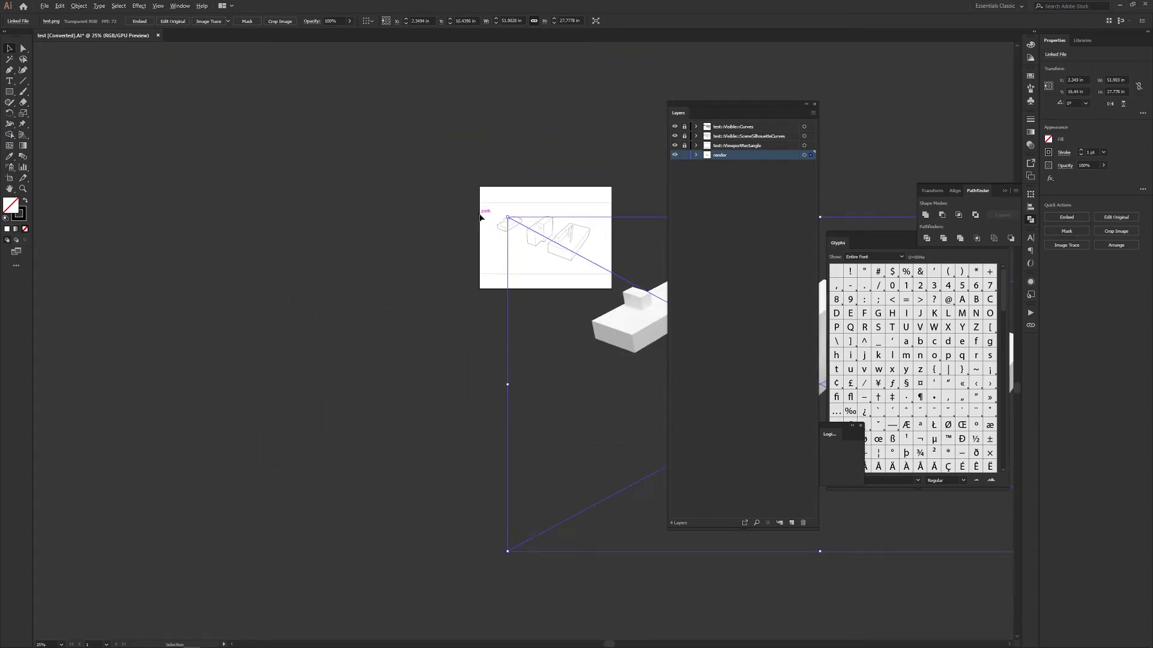
left_click_drag(637, 367, 603, 349)
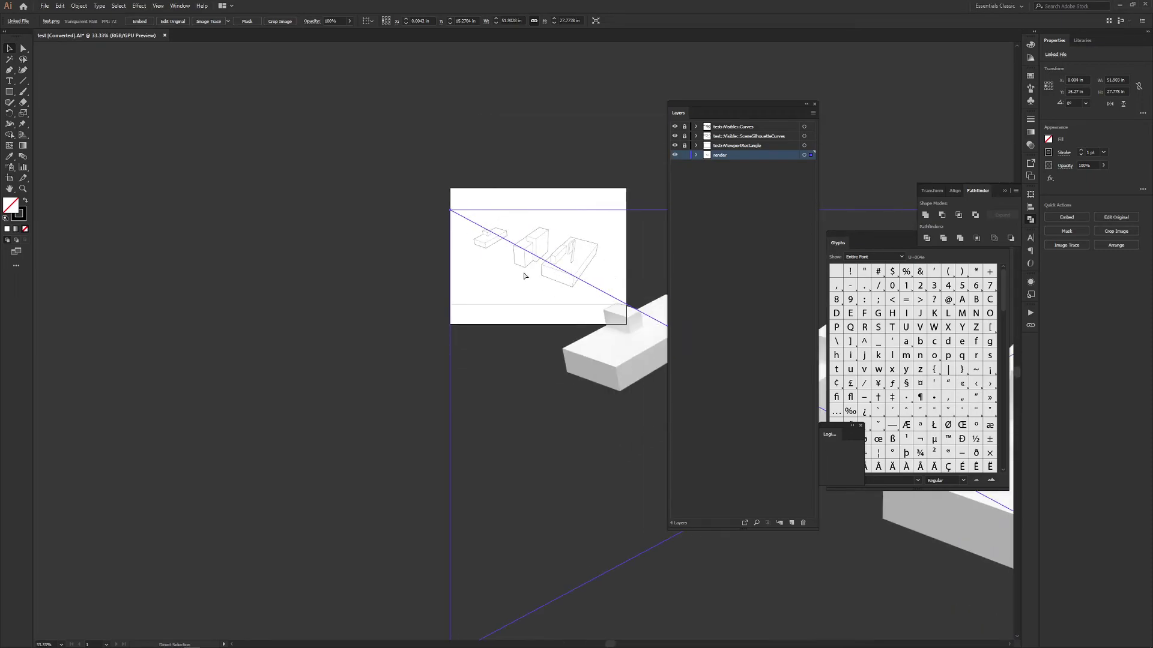
Step: Scale the render down to fit the artboard and view it at 100%
scroll(524, 273, "down", 2, "alt")
scroll(526, 280, "down", 2, "alt")
scroll(525, 282, "up", 1, "alt")
scroll(558, 337, "right", 3, "ctrl")
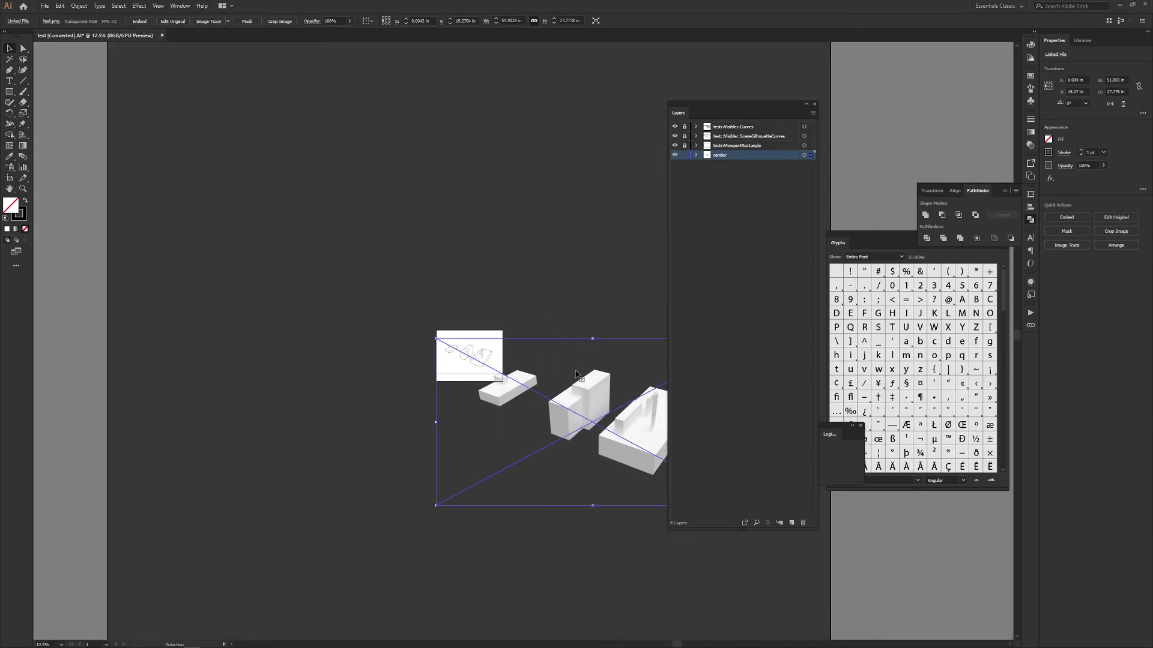
scroll(576, 374, "right", 1, "ctrl")
left_click_drag(657, 463, 396, 332)
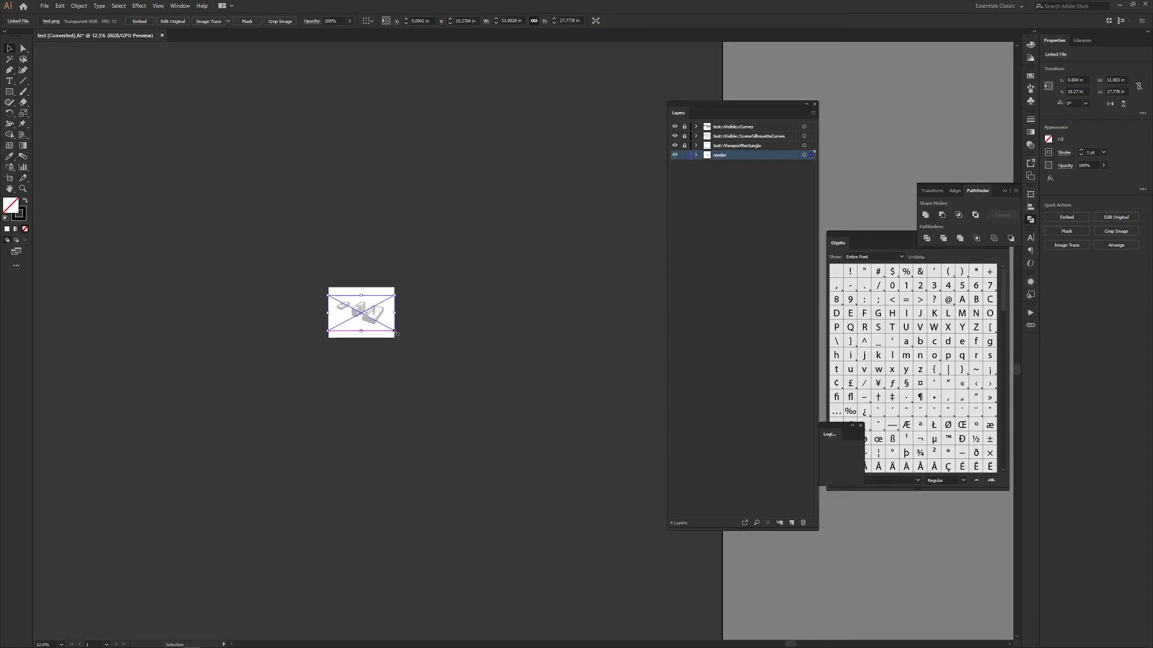
key("ctrl+1")
Step: Deselect the render and check the View menu options without changing anything
scroll(575, 312, "right", 5, "ctrl")
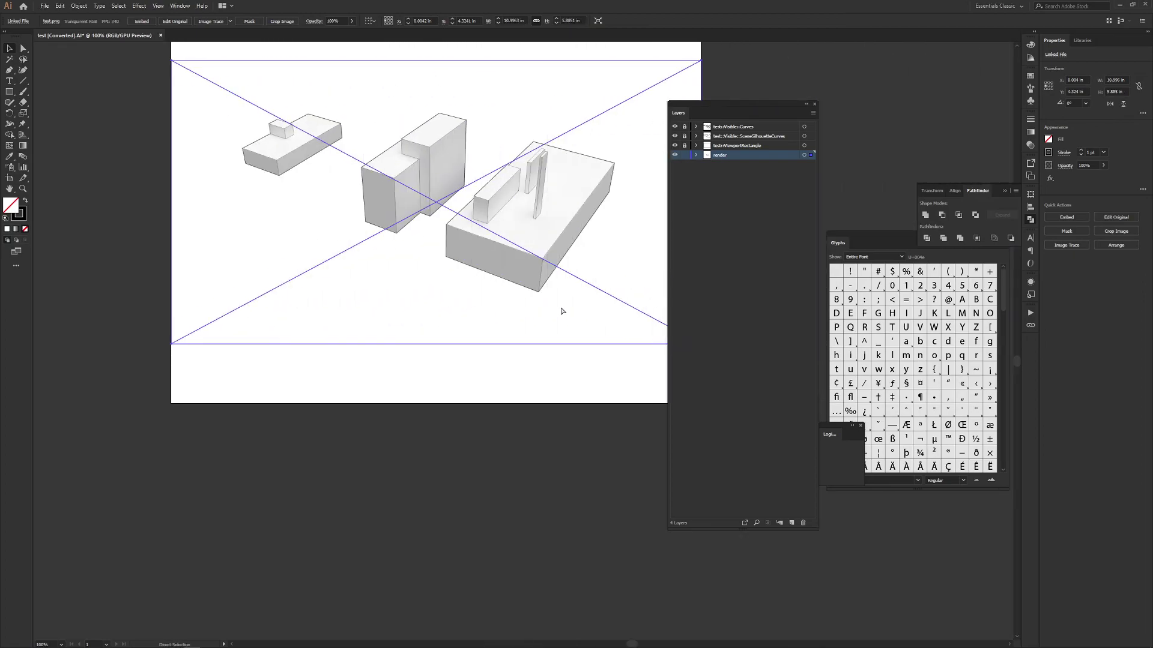
scroll(582, 343, "up", 2, "alt")
scroll(581, 343, "down", 4, "alt")
left_click(552, 359)
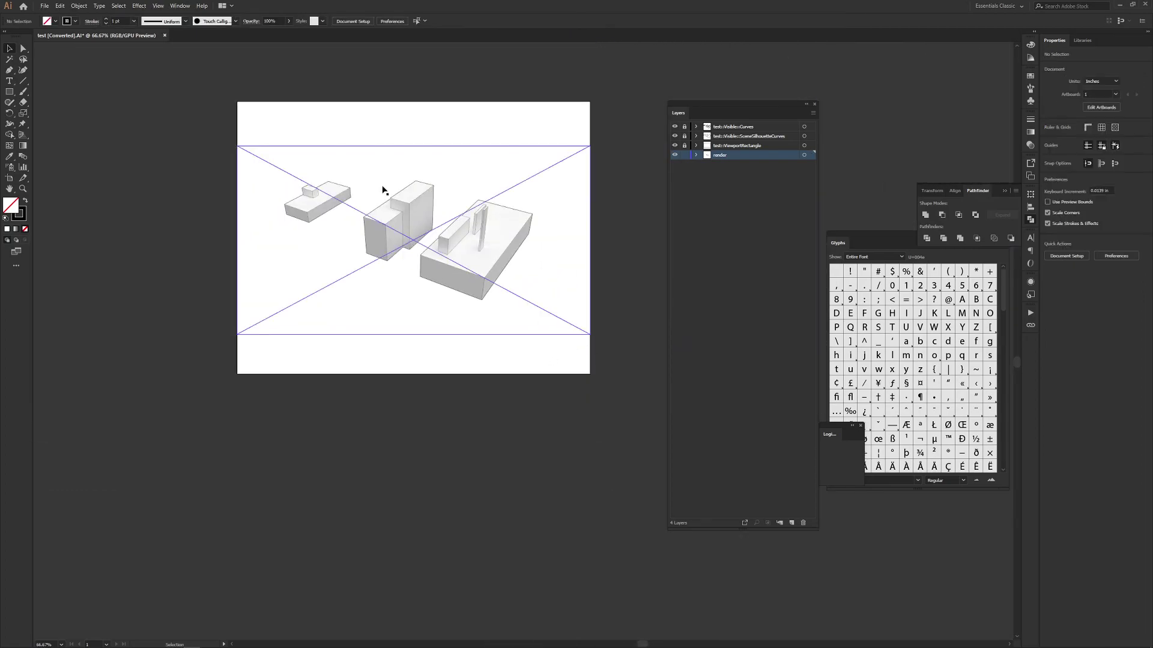
left_click(158, 6)
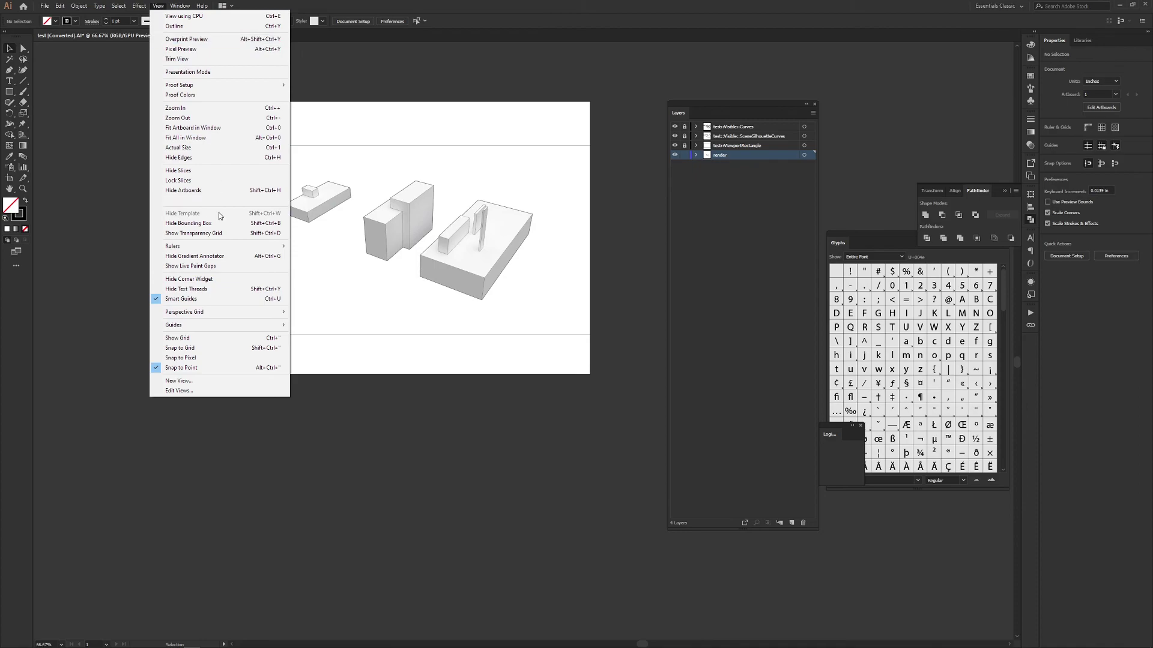
left_click(412, 362)
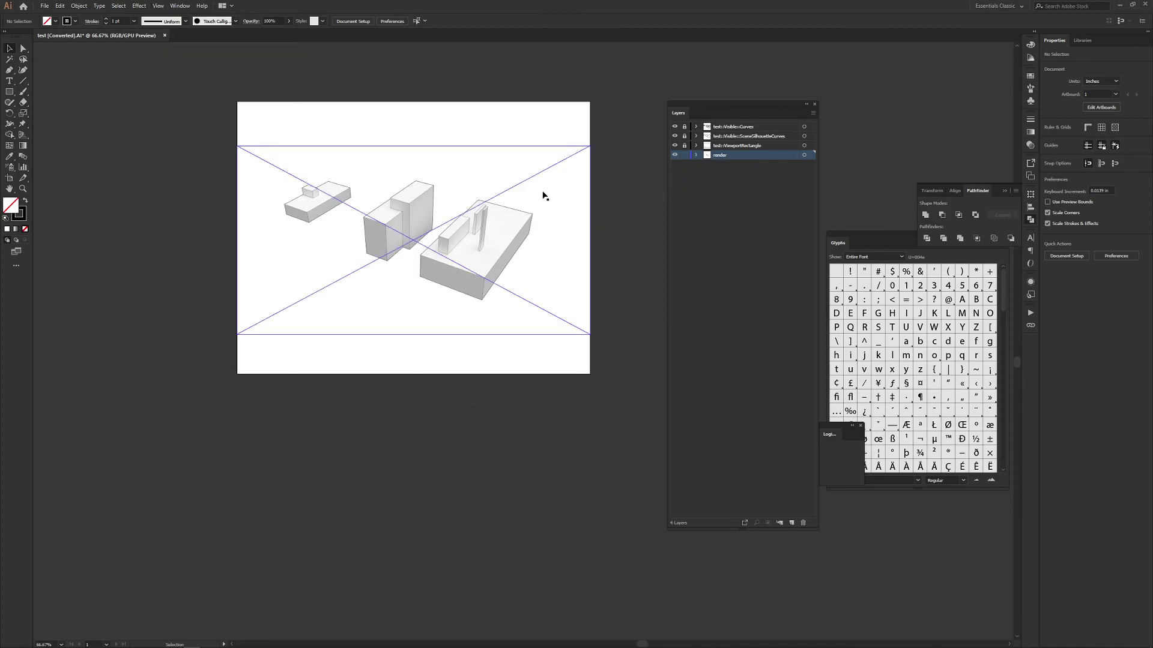
Step: Zoom around the overlay to check the linework edges against the render
scroll(442, 240, "up", 1, "alt")
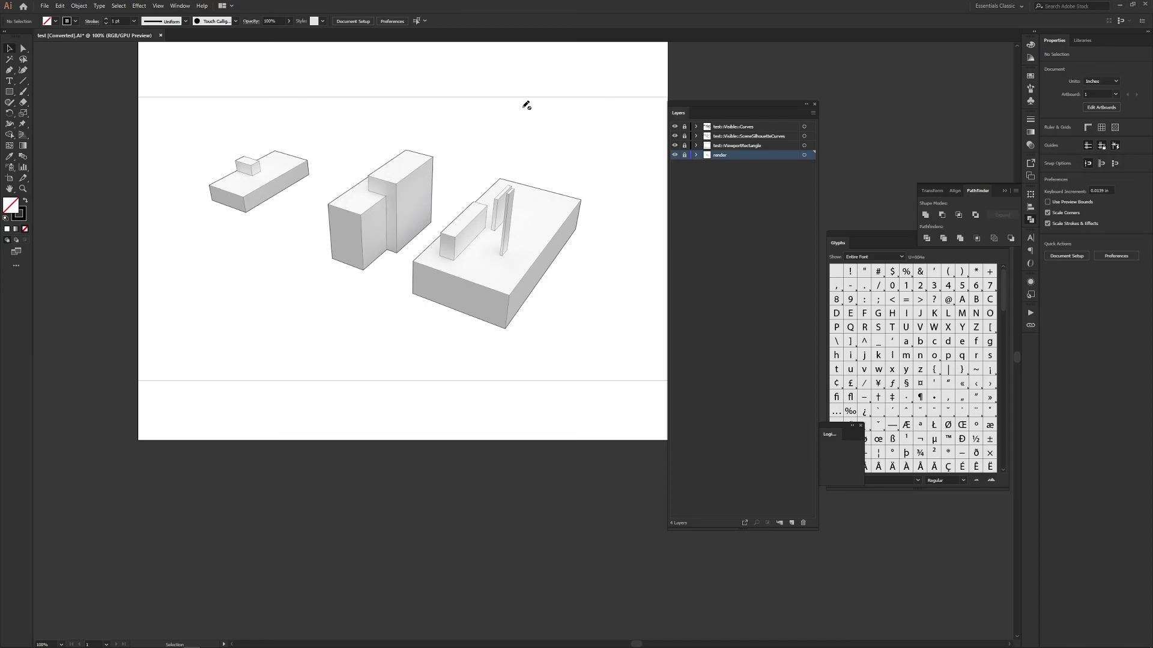
scroll(488, 175, "up", 6, "alt")
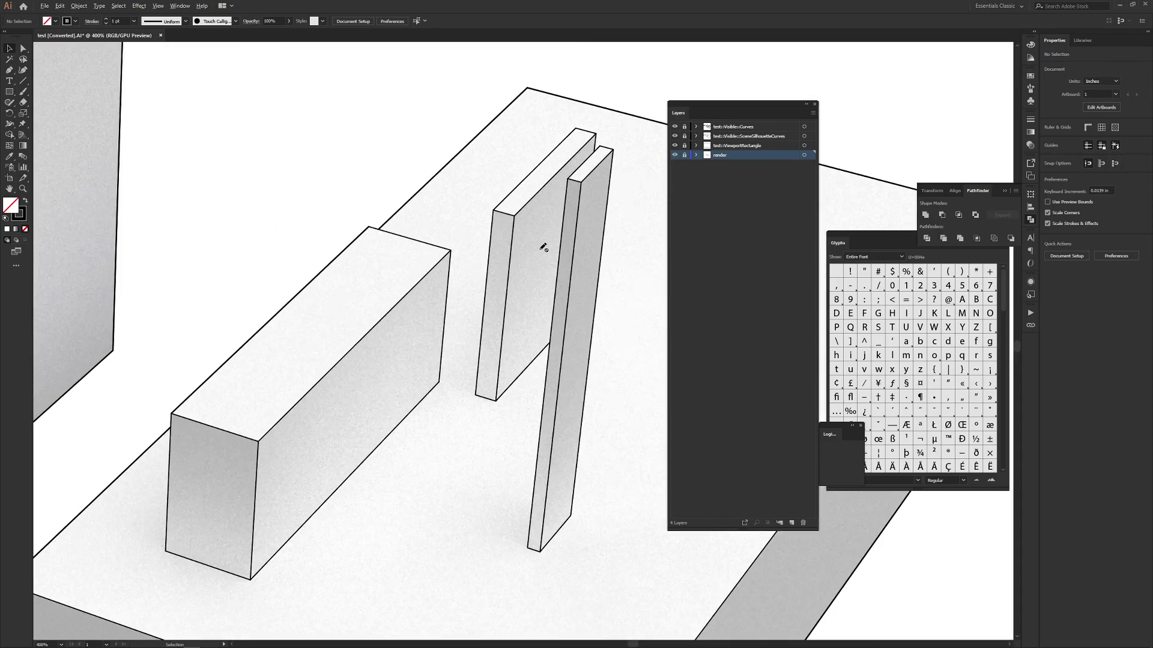
scroll(527, 242, "down", 7, "alt")
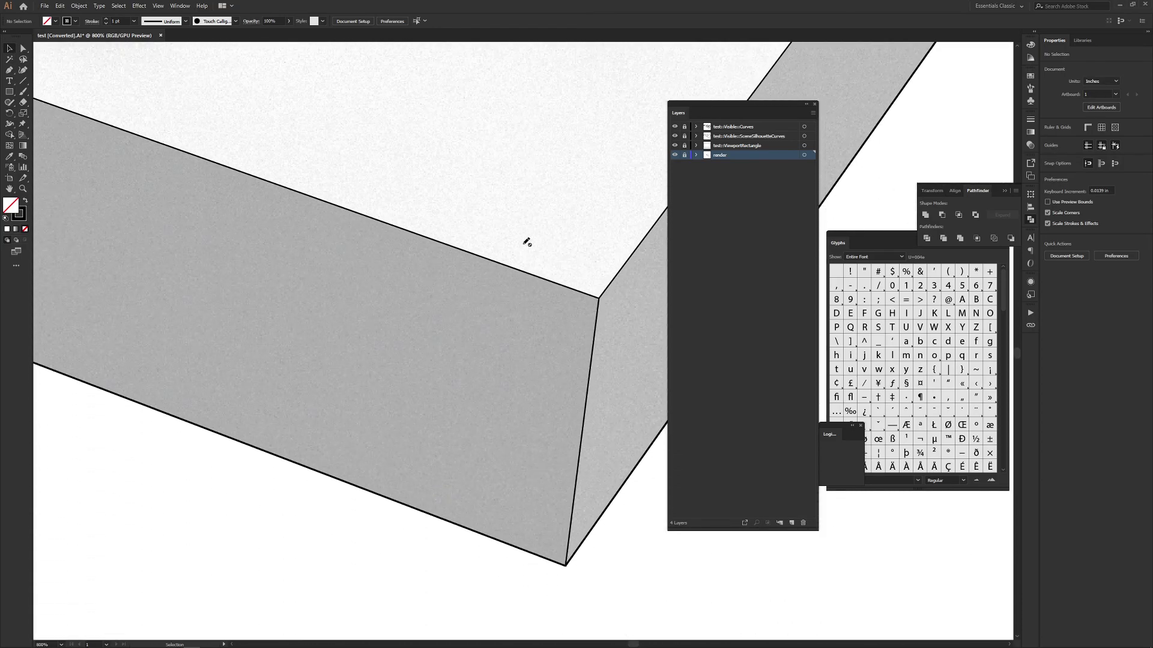
scroll(521, 241, "left", 2, "ctrl")
scroll(435, 177, "up", 5, "alt")
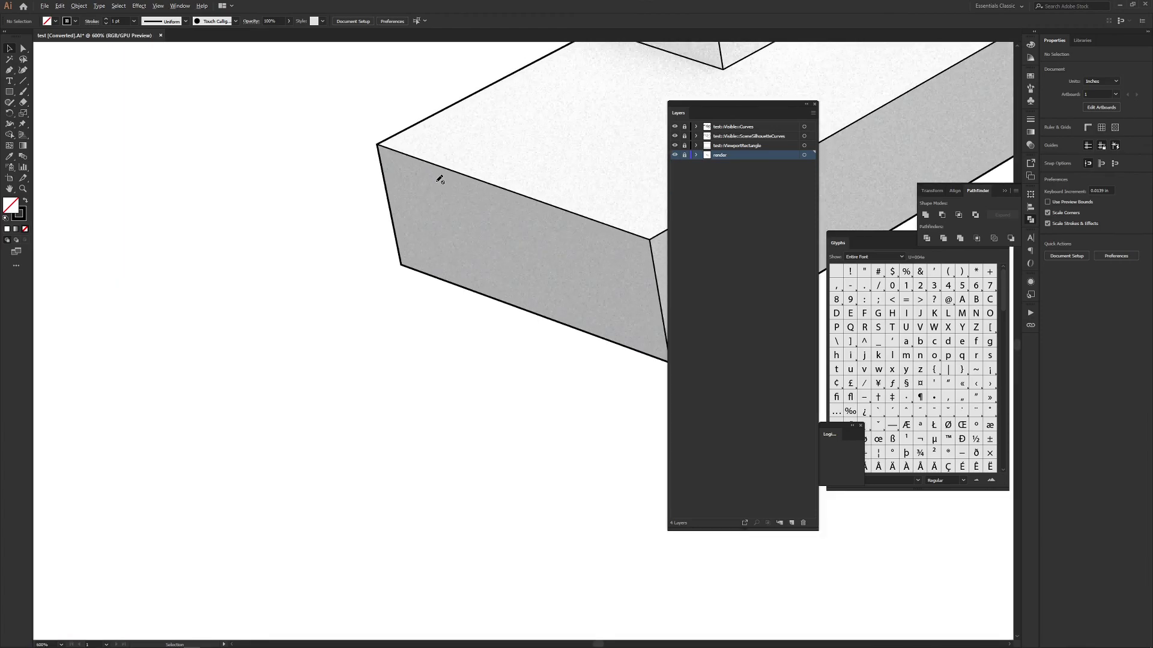
scroll(442, 178, "down", 4, "alt")
scroll(440, 180, "down", 2, "alt")
scroll(478, 162, "up", 6, "alt")
scroll(478, 165, "down", 2, "alt")
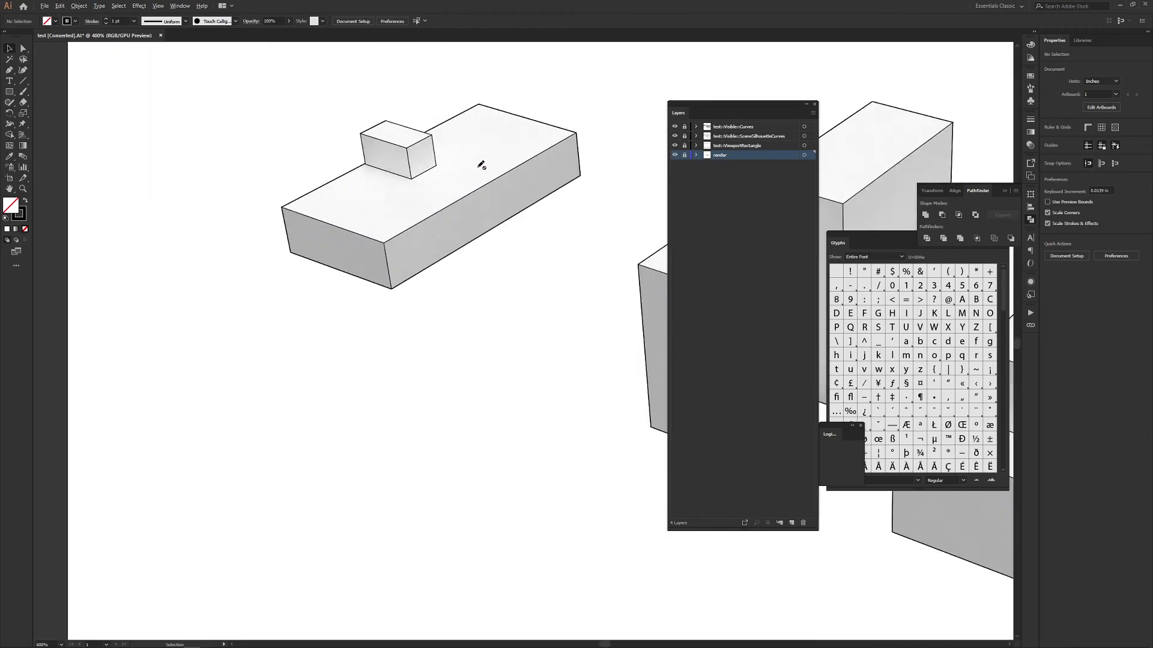
scroll(596, 216, "down", 5, "alt")
scroll(596, 215, "up", 4, "alt")
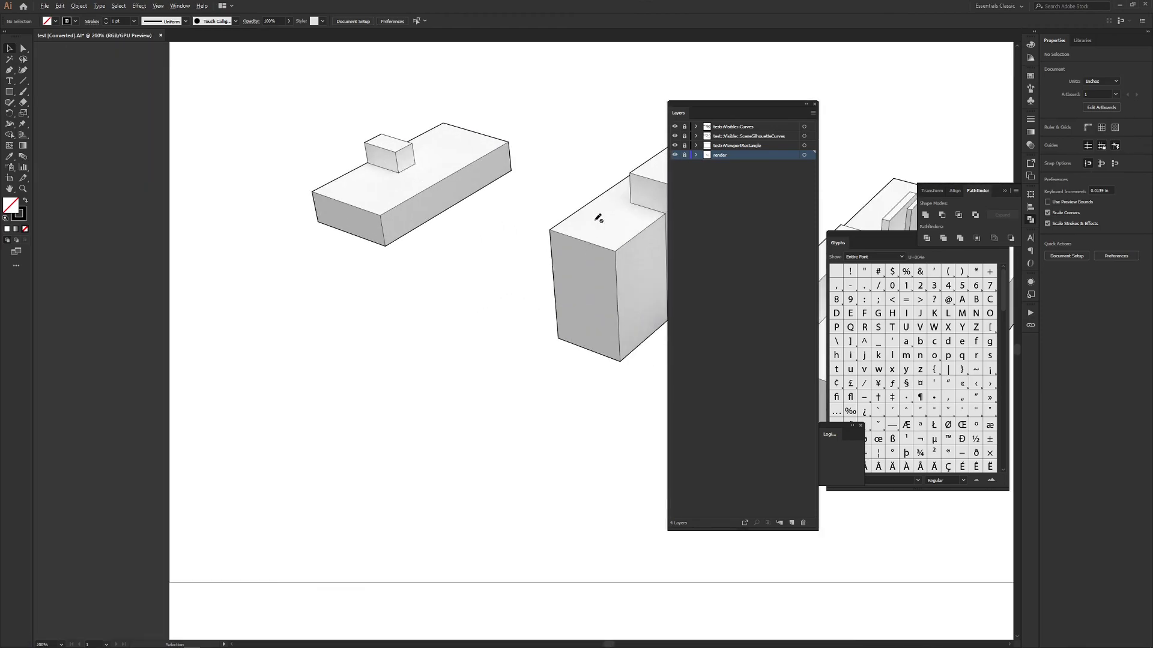
scroll(598, 225, "down", 6, "alt")
Step: Return to Rhino, whose Top view shows the Make2D drawing beside the block footprints
key("alt+Tab")
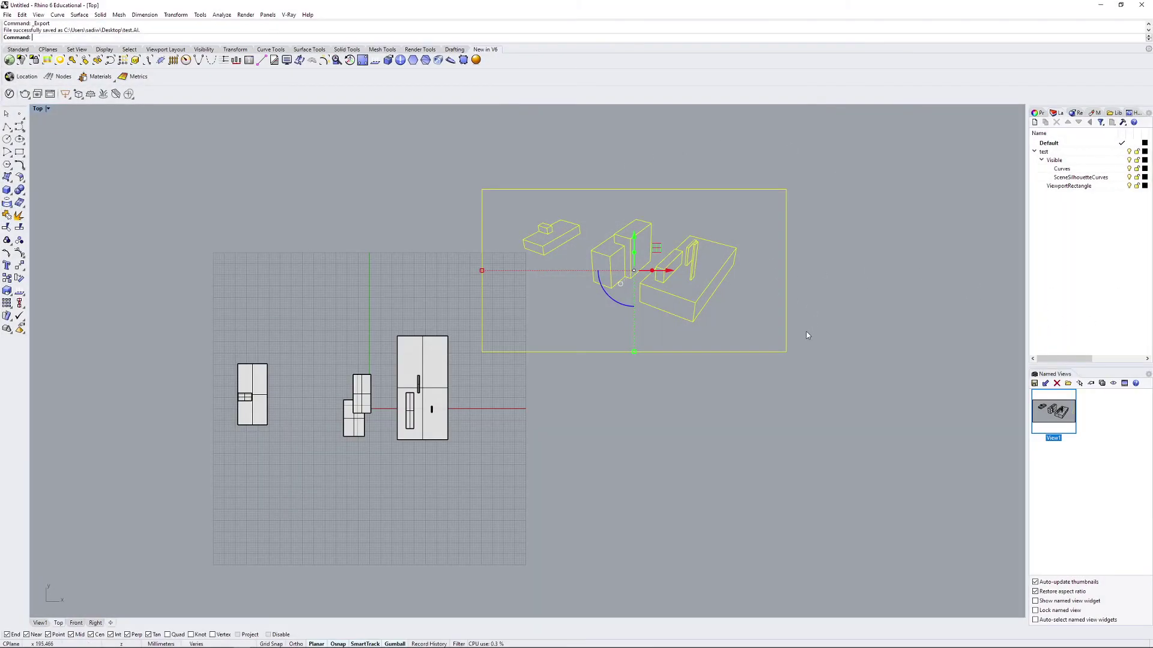
key("alt+Tab")
key("Escape")
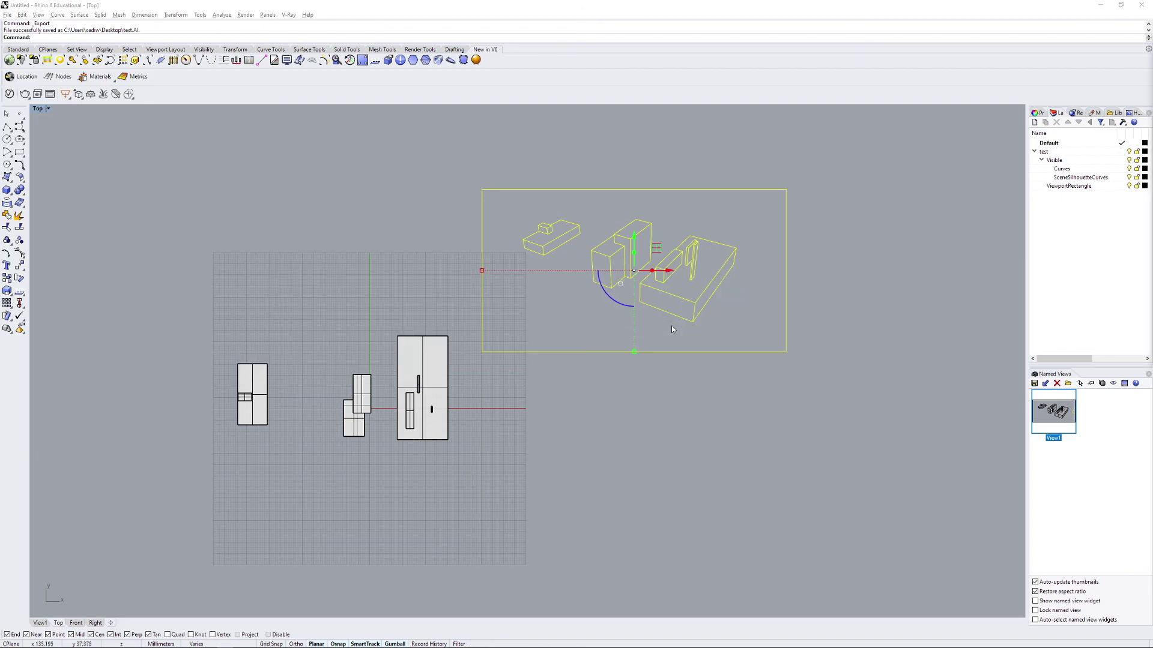